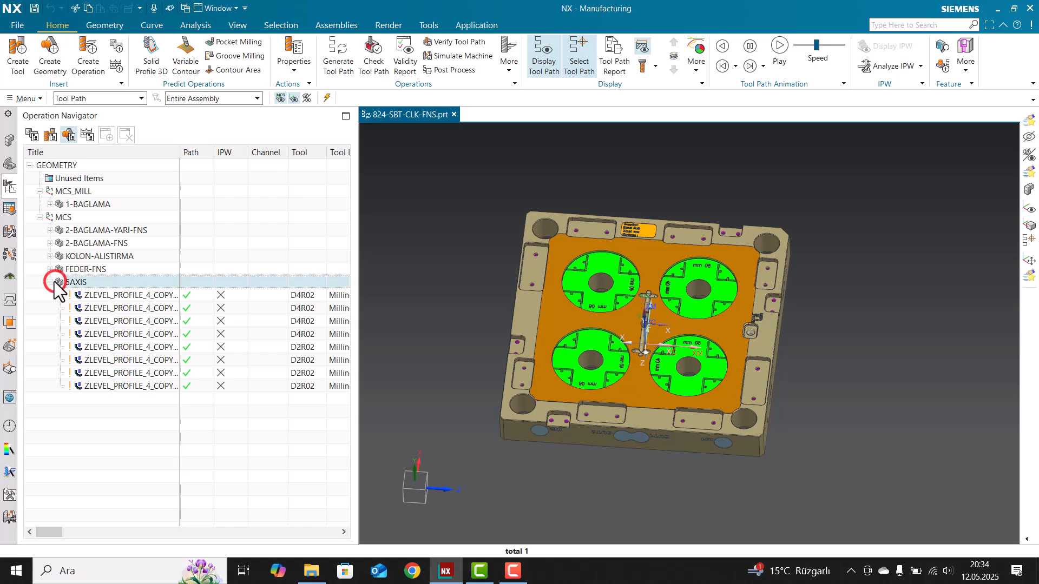
- Examine the mould plate and its four round inserts from several angles and distances
scroll(628, 261, "down", 4)
scroll(643, 295, "up", 6)
scroll(665, 334, "up", 3)
scroll(665, 251, "down", 7)
middle_click_drag(714, 246, 736, 232)
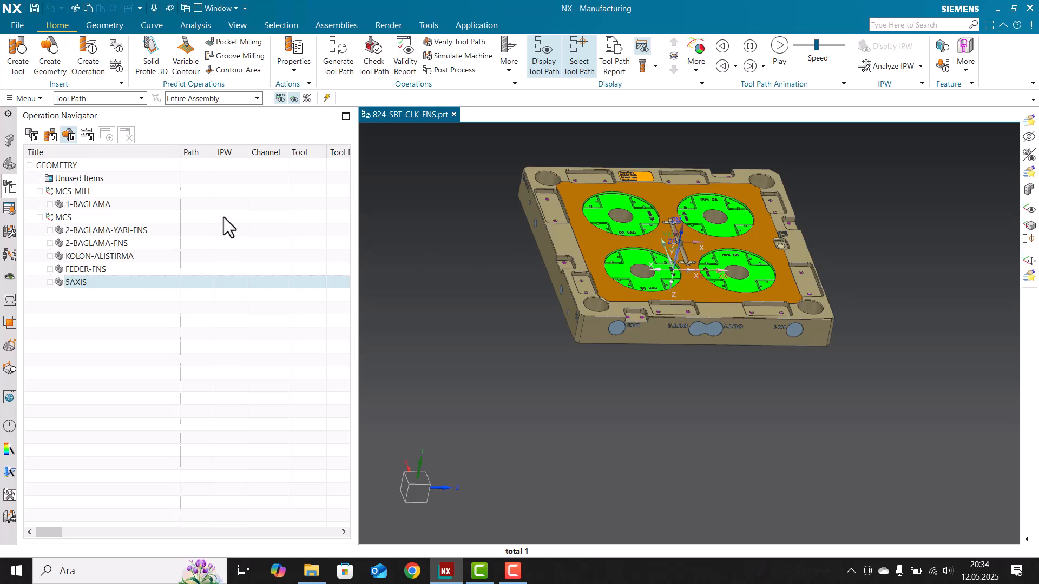
scroll(547, 396, "down", 4)
scroll(545, 328, "up", 4)
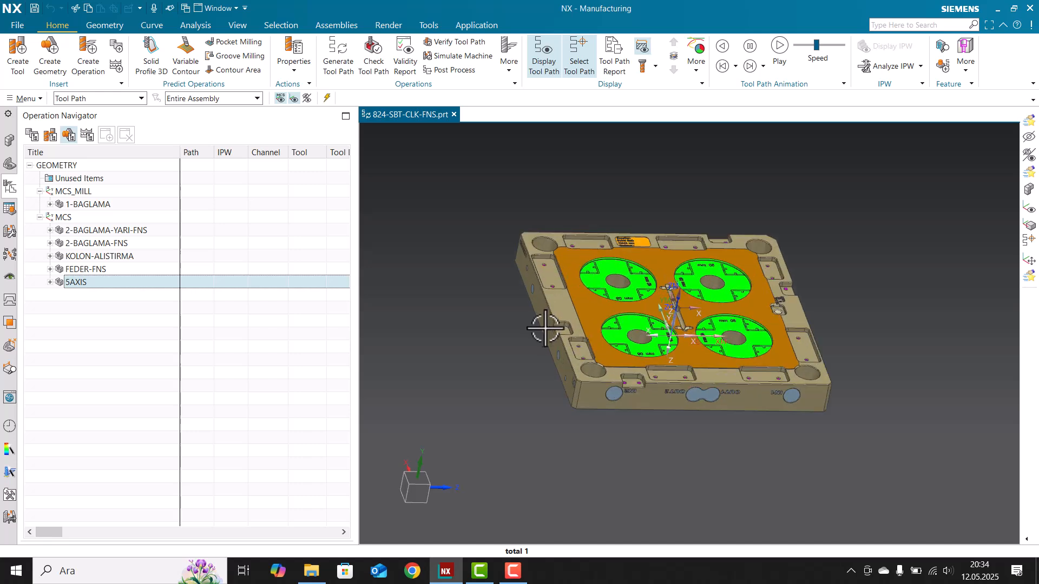
left_click(265, 333)
left_click(140, 283)
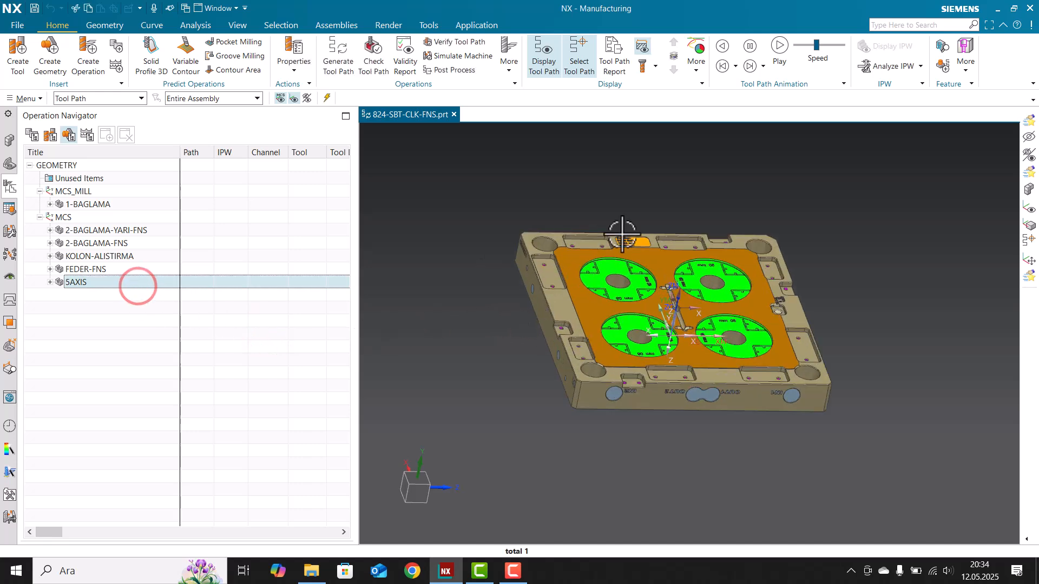
right_click(89, 287)
right_click(76, 282)
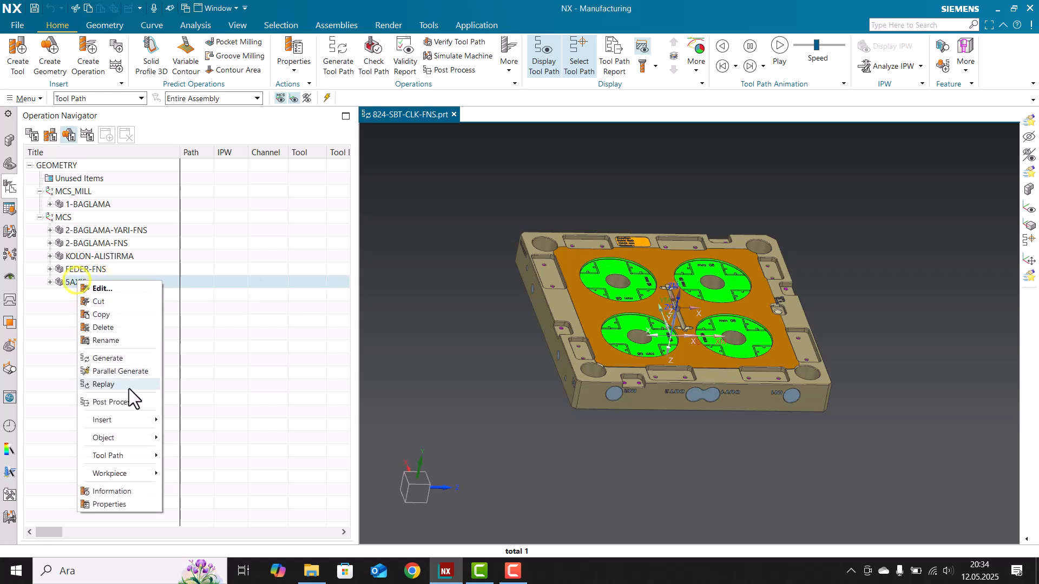
mouse_move(130, 453)
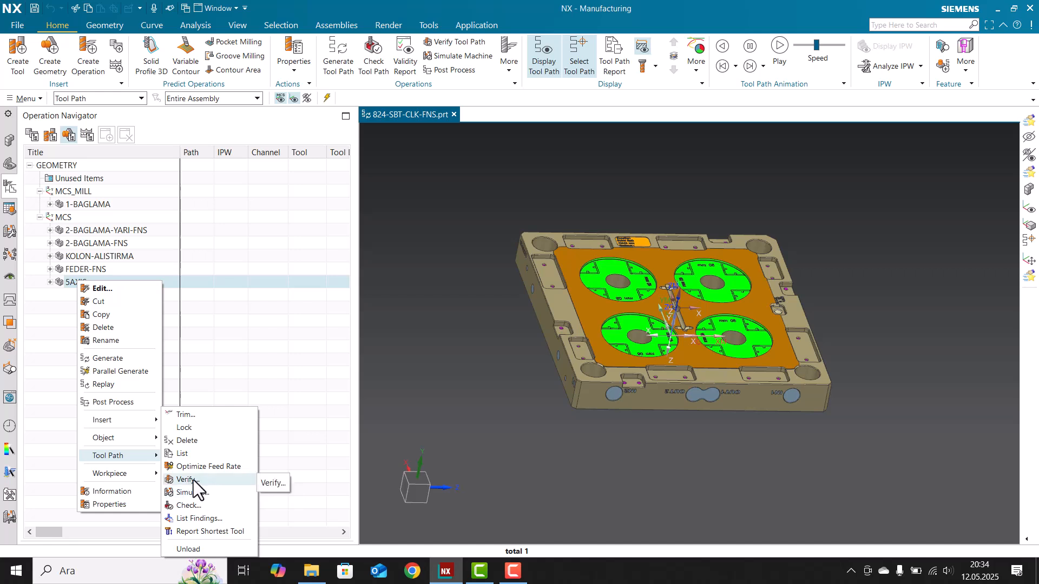
left_click(249, 275)
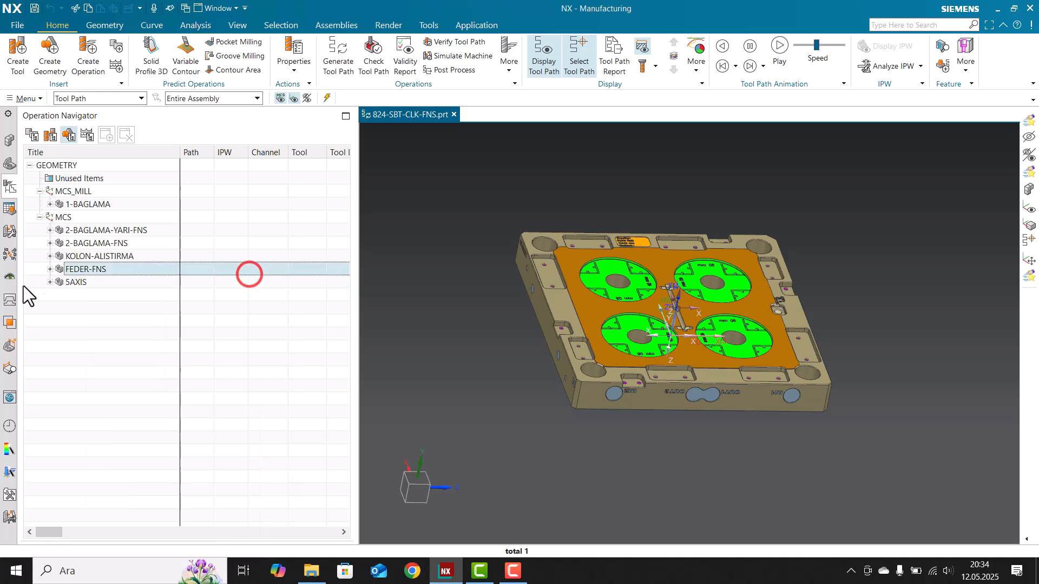
- Expand the 5AXIS group and review the first Zlevel Profile operation's settings without changing them
left_click(47, 282)
left_click(139, 394)
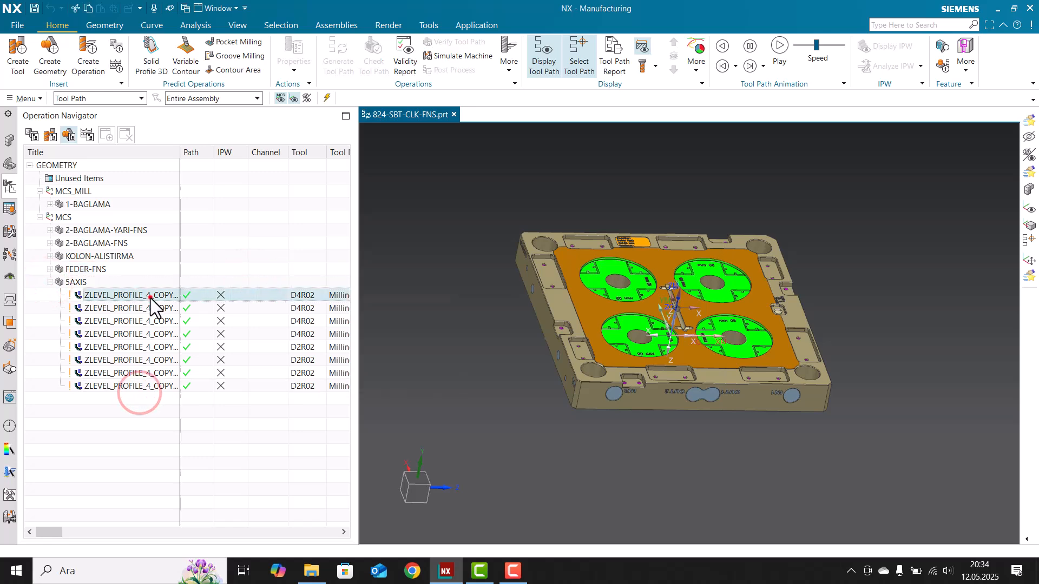
double_click(151, 298)
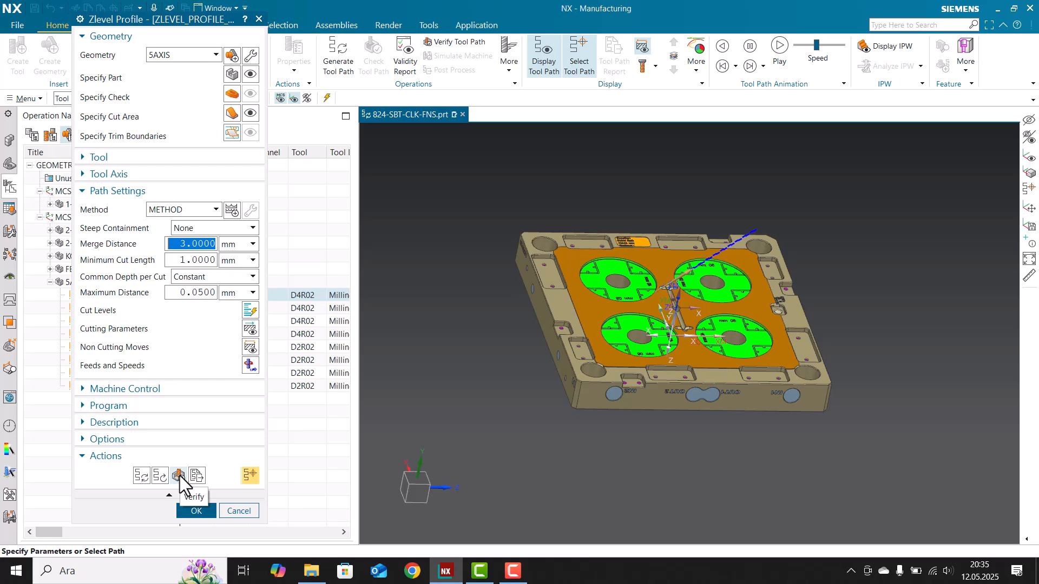
left_click(243, 511)
left_click(202, 429)
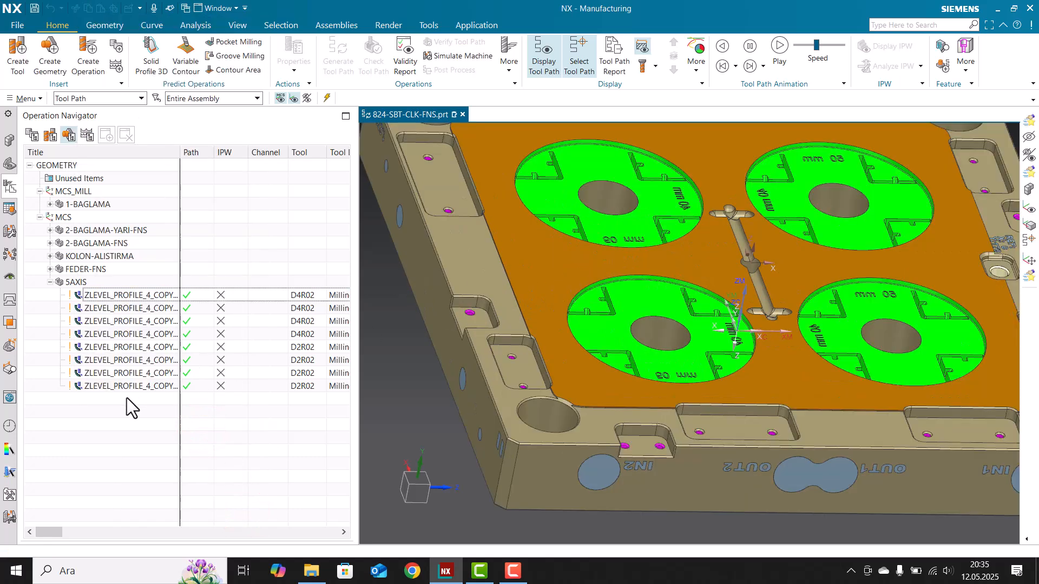
- Verify the tool path of the last operation in the 5AXIS group, playing the replay at animation speed 6
left_click(153, 385)
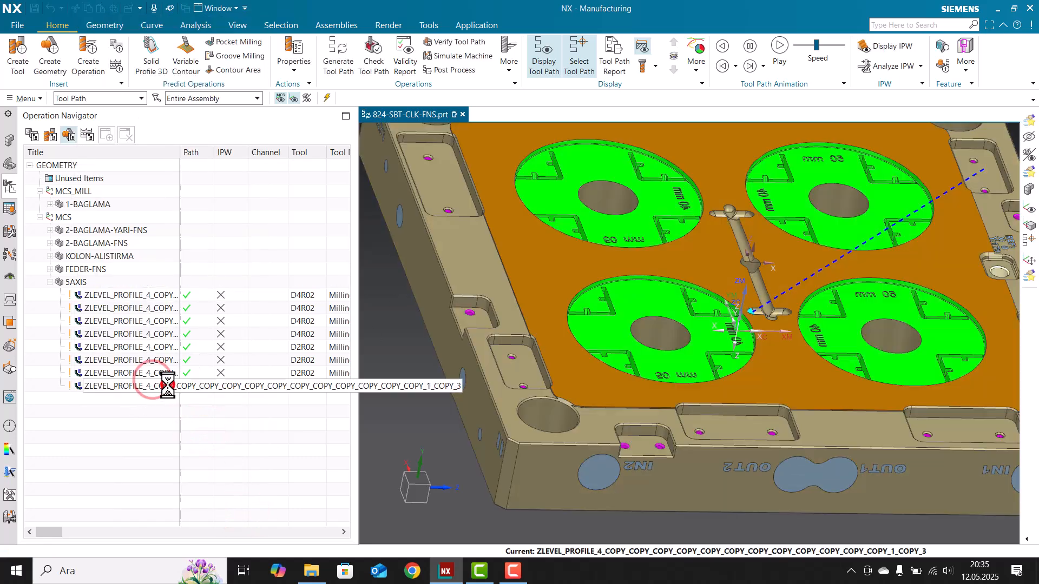
left_click(180, 477)
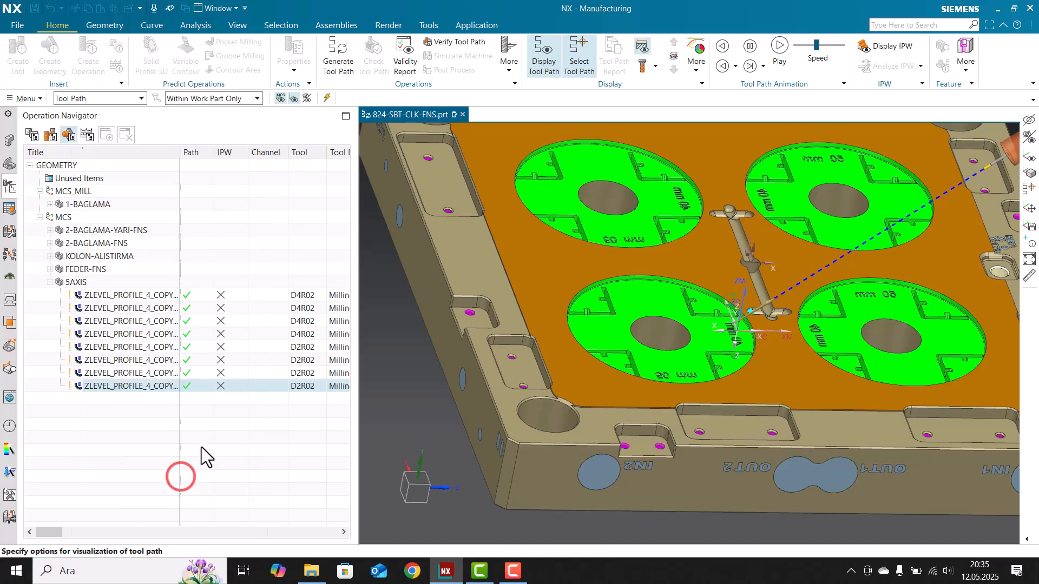
left_click(206, 490)
left_click(171, 519)
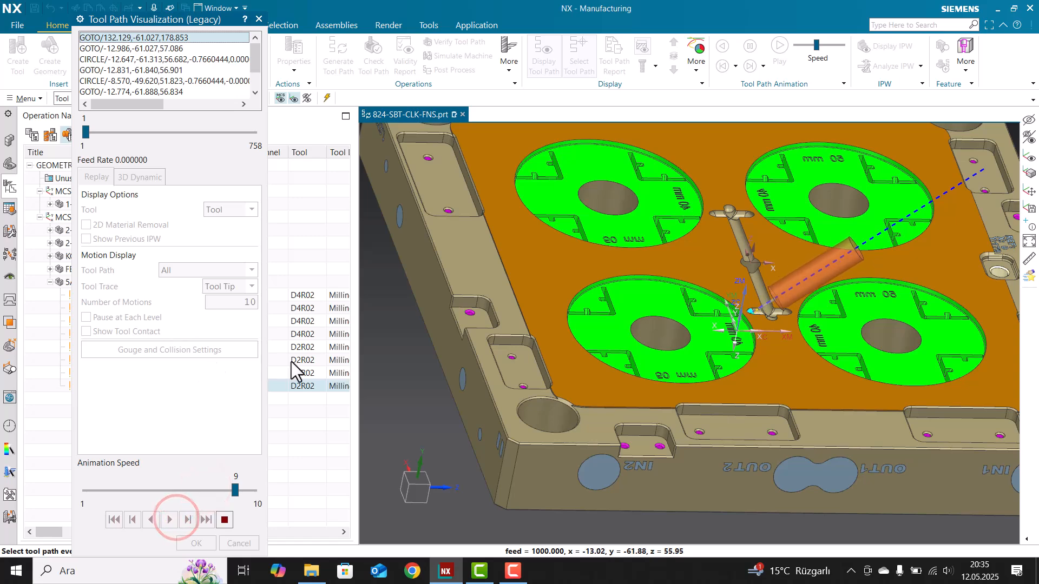
left_click(193, 492)
left_click(187, 488)
left_click(176, 493)
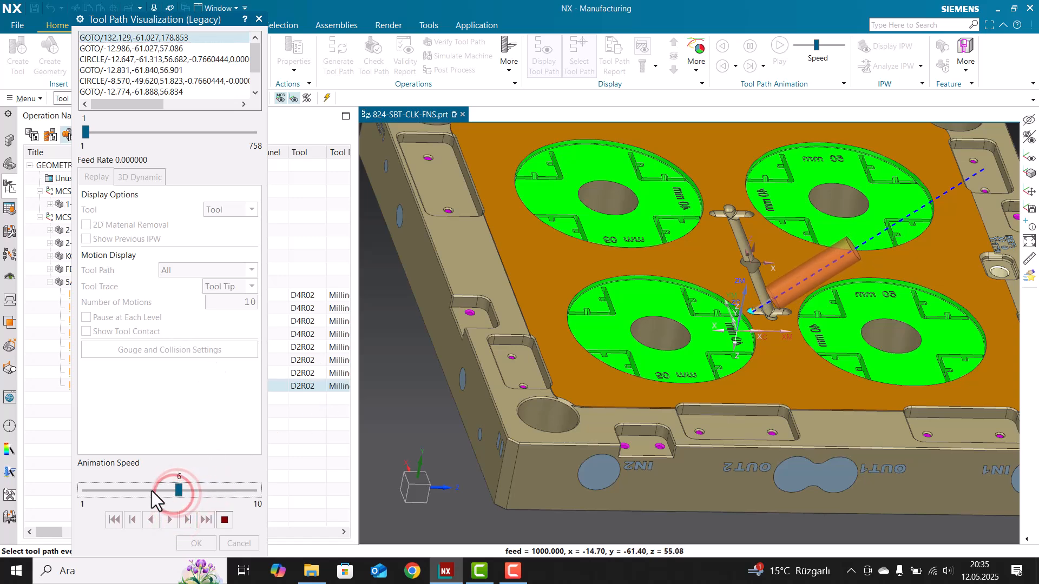
- Inspect the tilted cutter's motion at the end of the central channel during the replay and stop the playback
middle_click_drag(644, 349, 622, 352)
scroll(762, 331, "up", 3)
middle_click_drag(756, 327, 658, 367)
scroll(652, 376, "up", 1)
left_click(226, 518)
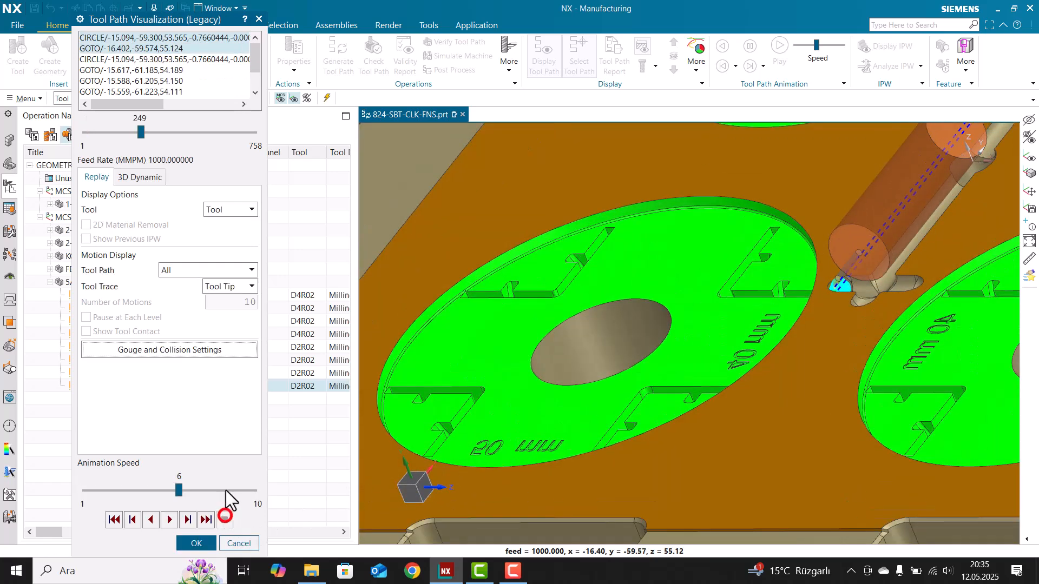
- Start a 3D Dynamic simulation of the operation, using a Bounding Block blank with all limits at 0
left_click(145, 177)
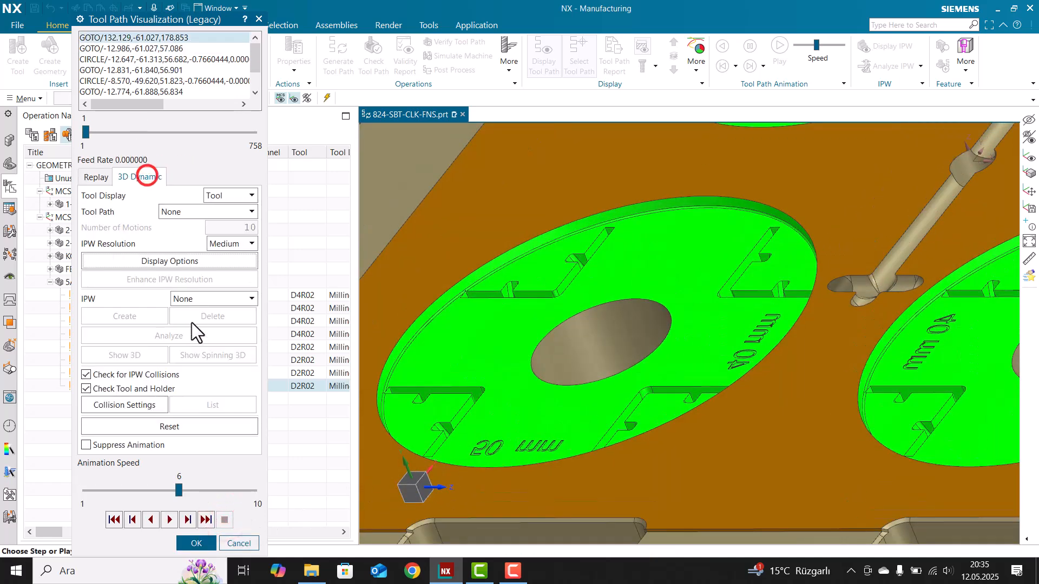
left_click(171, 517)
key("Return")
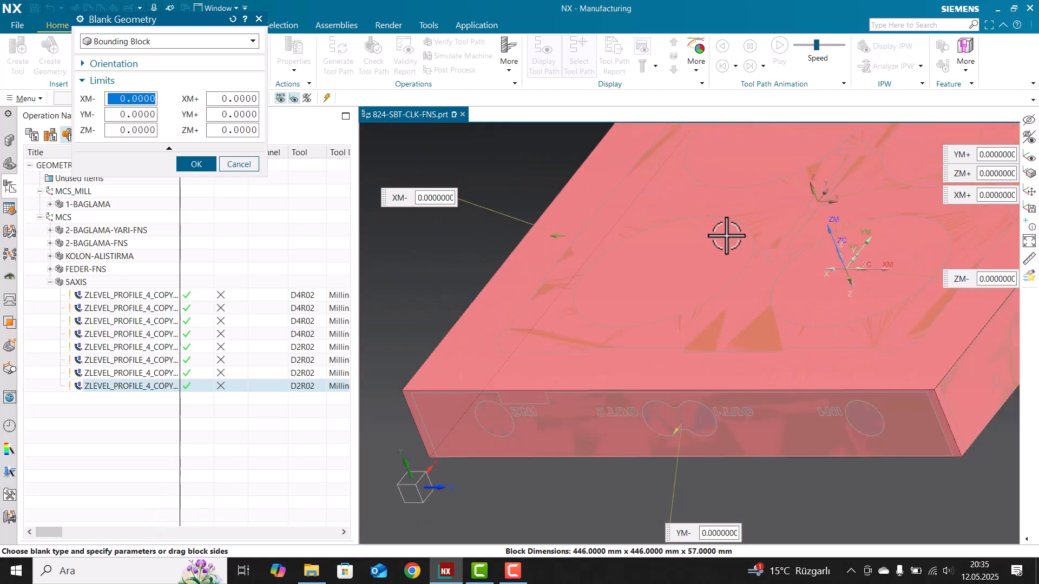
scroll(726, 236, "down", 3)
scroll(731, 237, "up", 2)
middle_click_drag(738, 238, 756, 229)
scroll(756, 229, "up", 1)
scroll(758, 238, "down", 5)
scroll(763, 246, "up", 5)
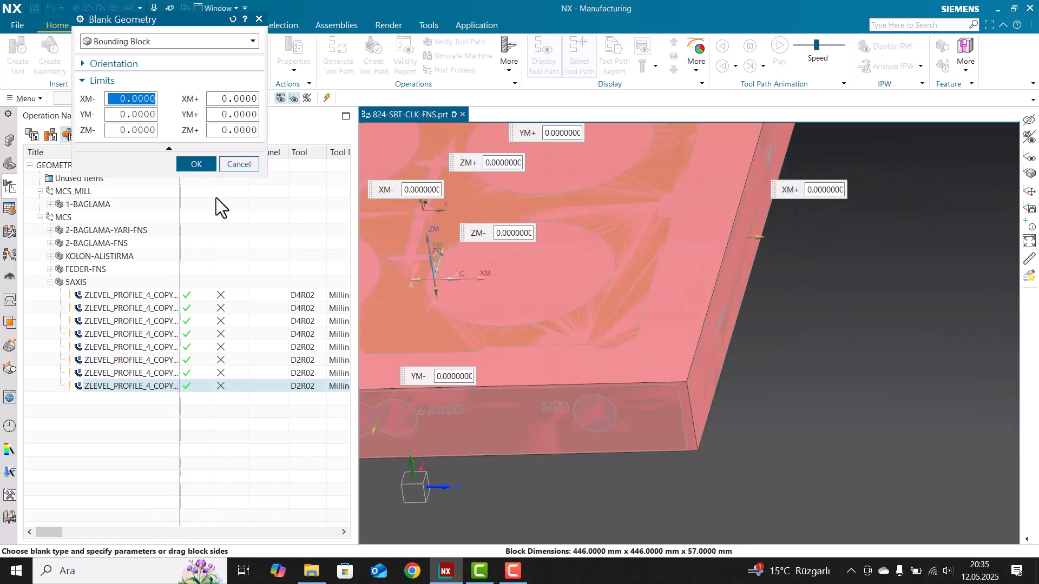
left_click(191, 164)
- Examine the material removal and the cutter's tilt at the channel end during the simulation, and stop it
scroll(417, 249, "up", 6)
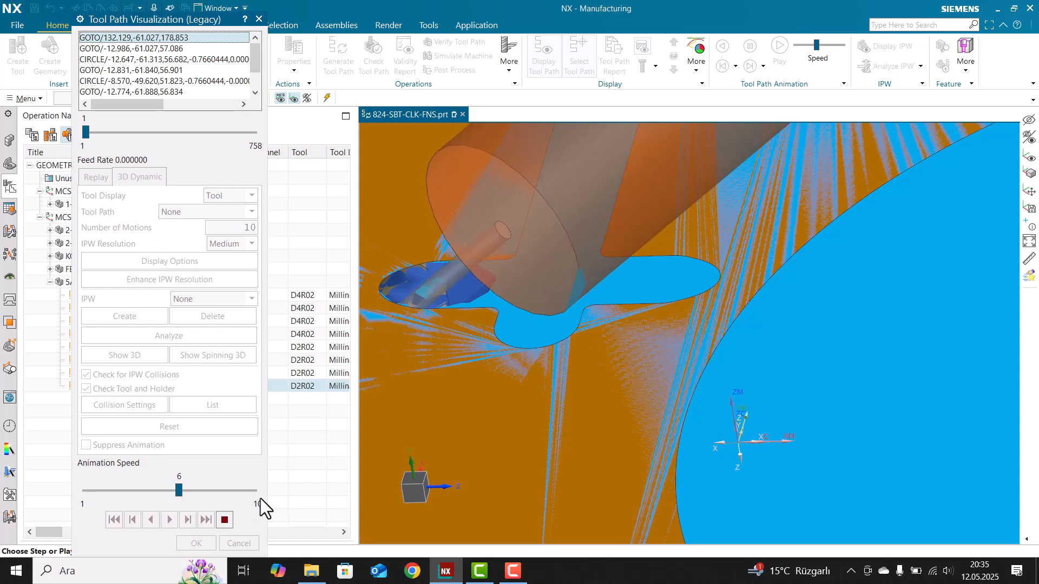
scroll(633, 366, "down", 2)
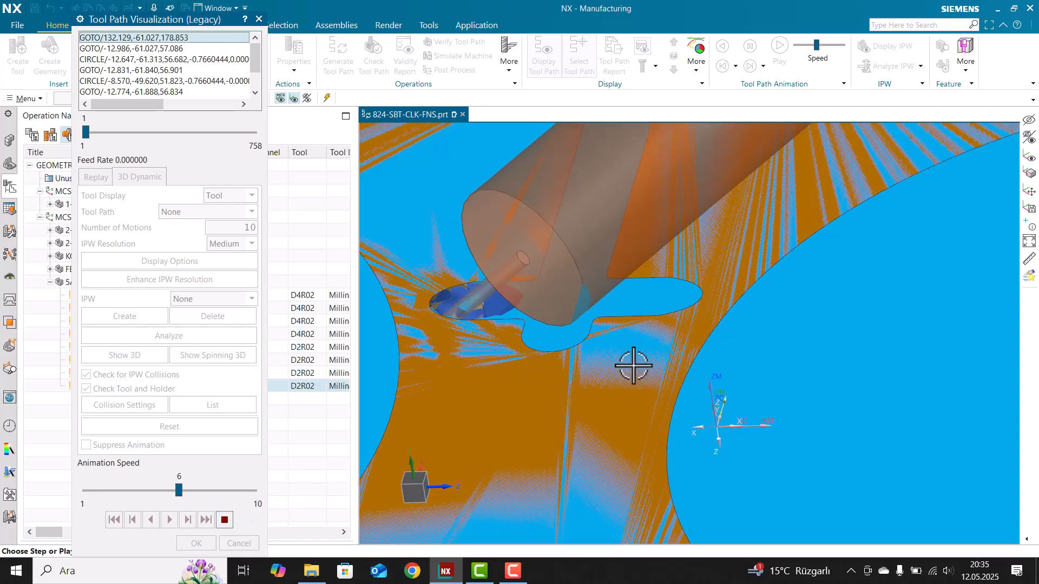
scroll(632, 364, "down", 3)
middle_click_drag(631, 364, 648, 338)
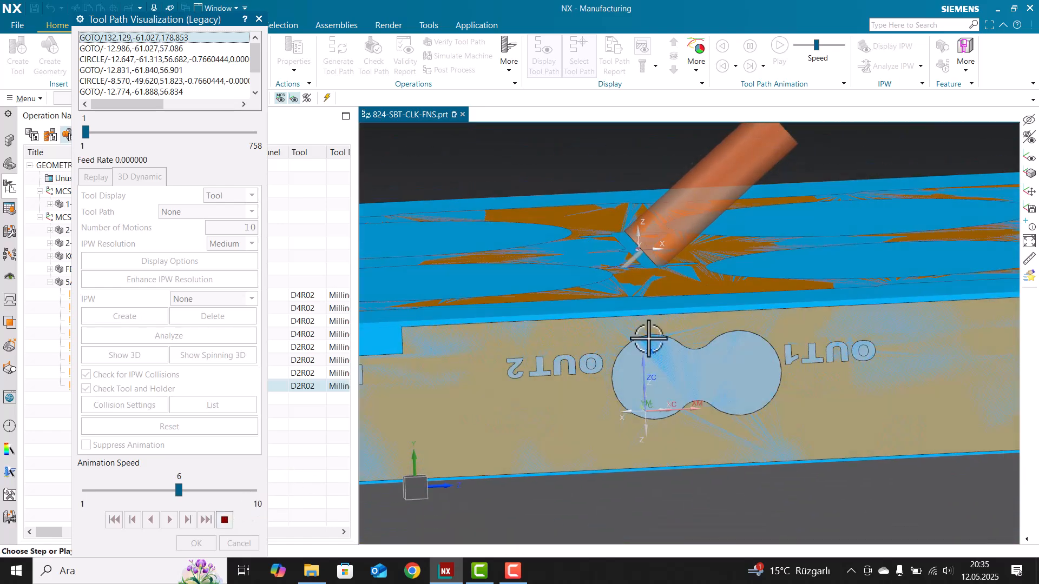
left_click(225, 519)
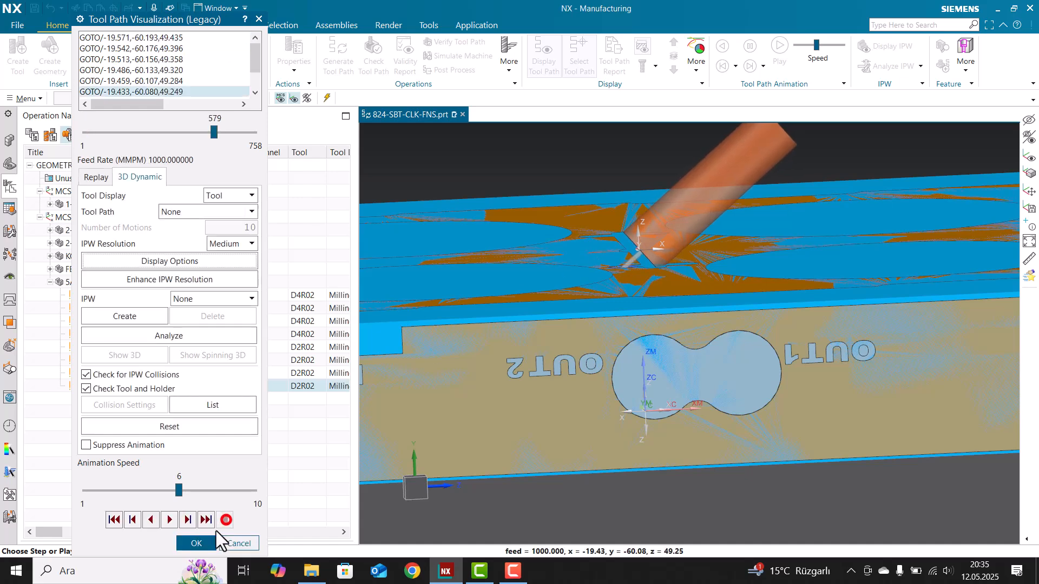
- Accept and close the tool path visualization and the operation's settings, returning to the plate model
left_click(196, 543)
middle_click(398, 348)
scroll(573, 305, "down", 6)
middle_click_drag(571, 308, 585, 336)
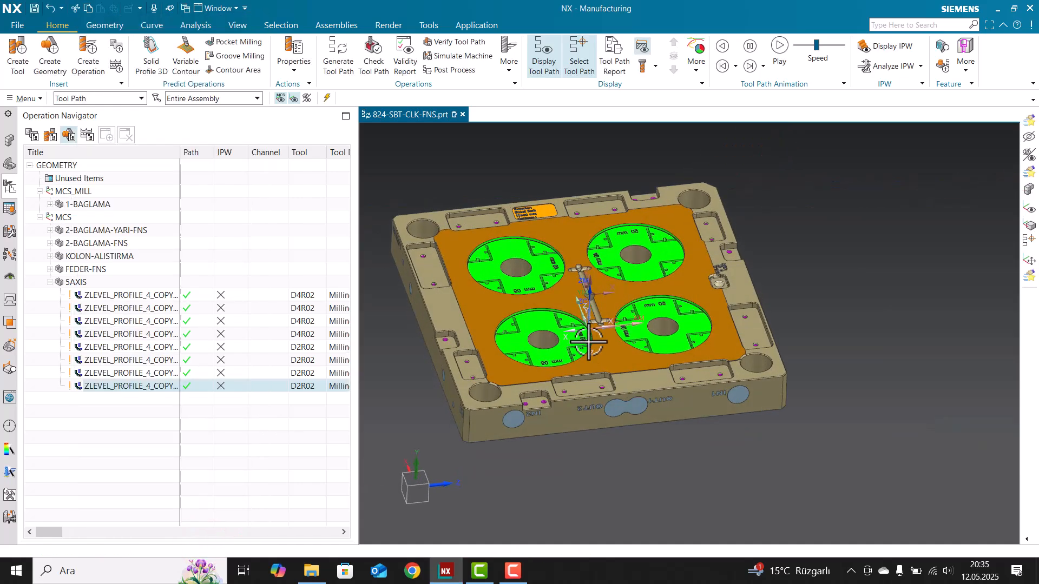
left_click(217, 467)
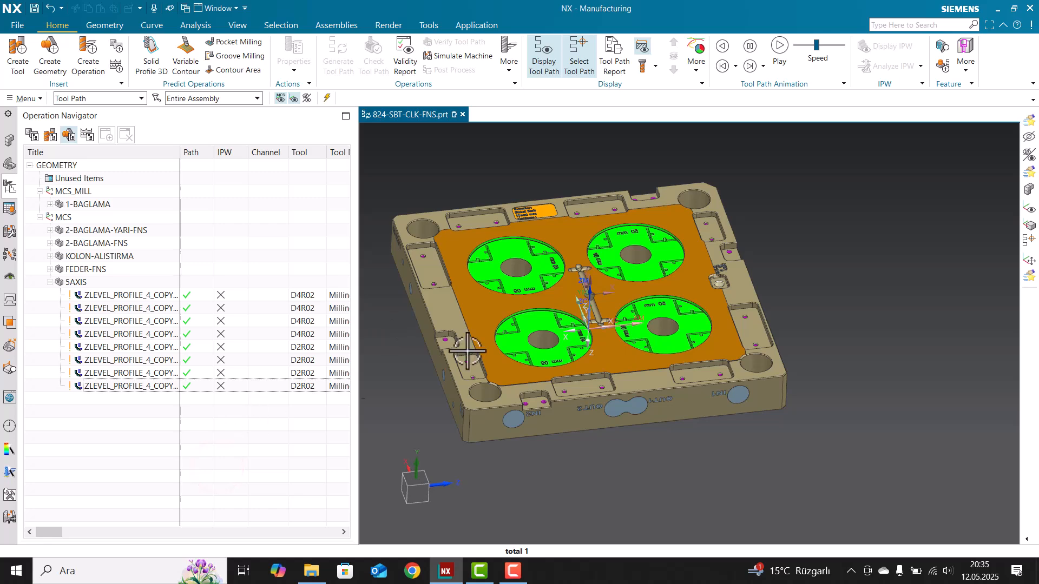
scroll(592, 316, "up", 3)
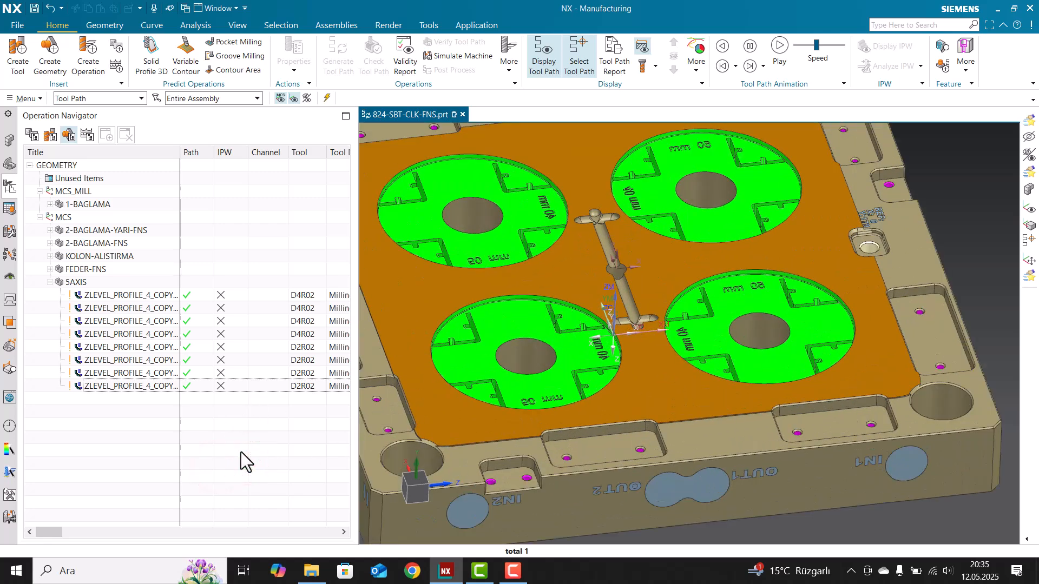
- Collapse the 5AXIS group and open tool path verification for all of its operations together
left_click(55, 283)
left_click(48, 283)
scroll(797, 341, "down", 4)
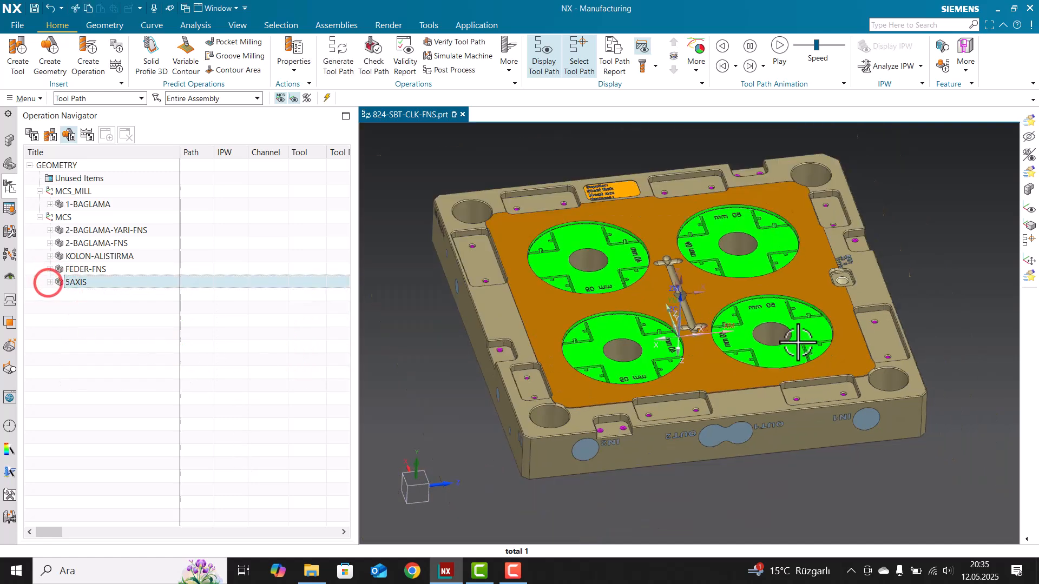
left_click(271, 382)
left_click(73, 228)
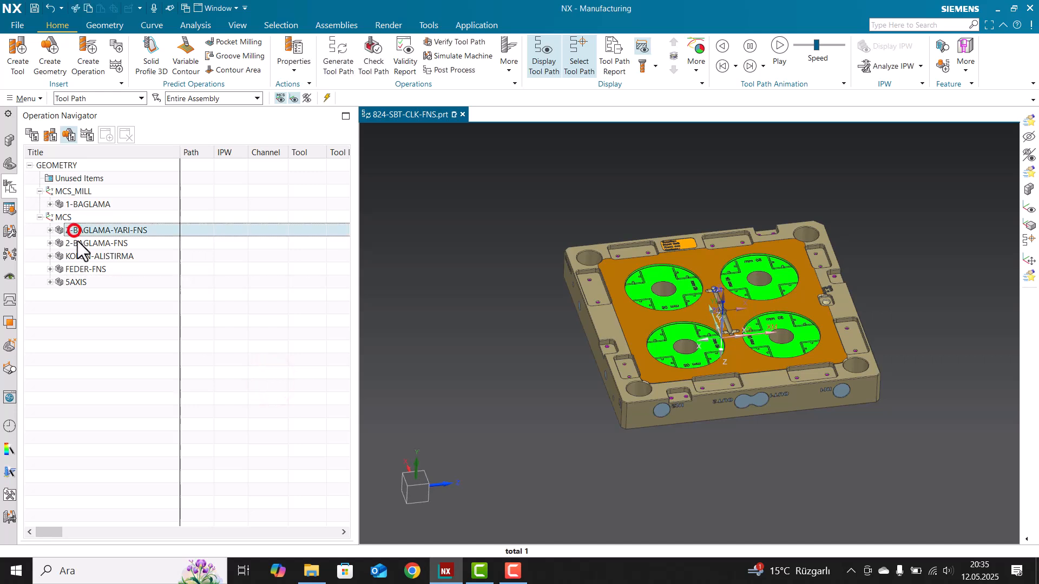
left_click(86, 283)
right_click(66, 283)
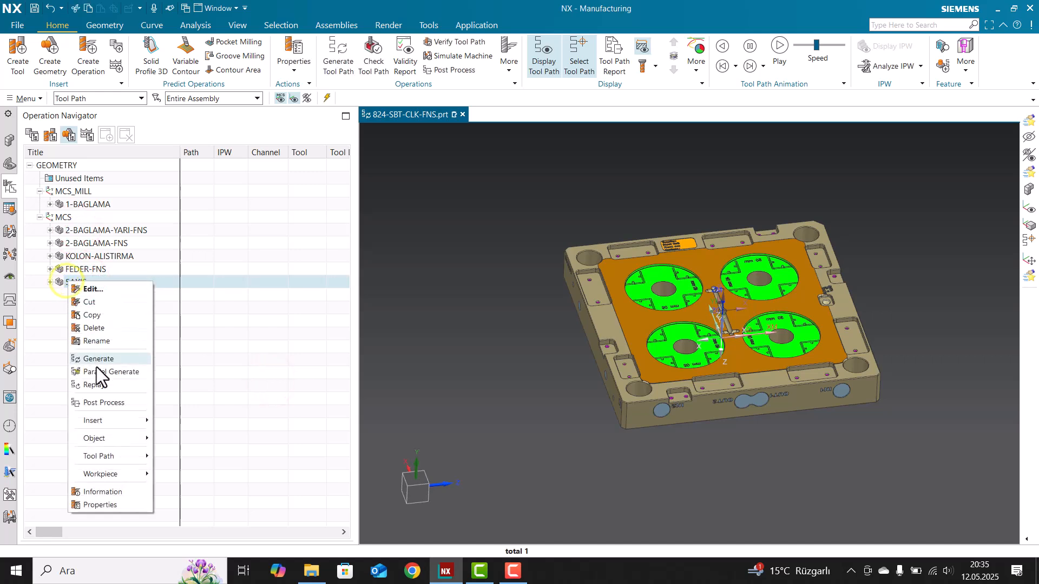
left_click(108, 456)
left_click(170, 479)
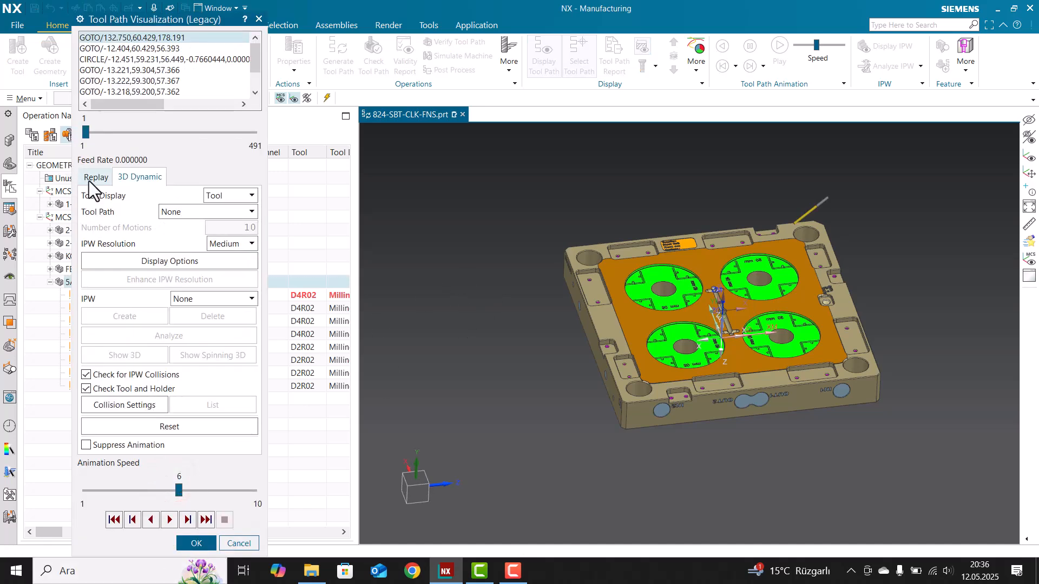
- Play the 3D Dynamic simulation of the 5AXIS operations on a block blank and watch the cuts at the channel ends
left_click(169, 519)
middle_click(543, 276)
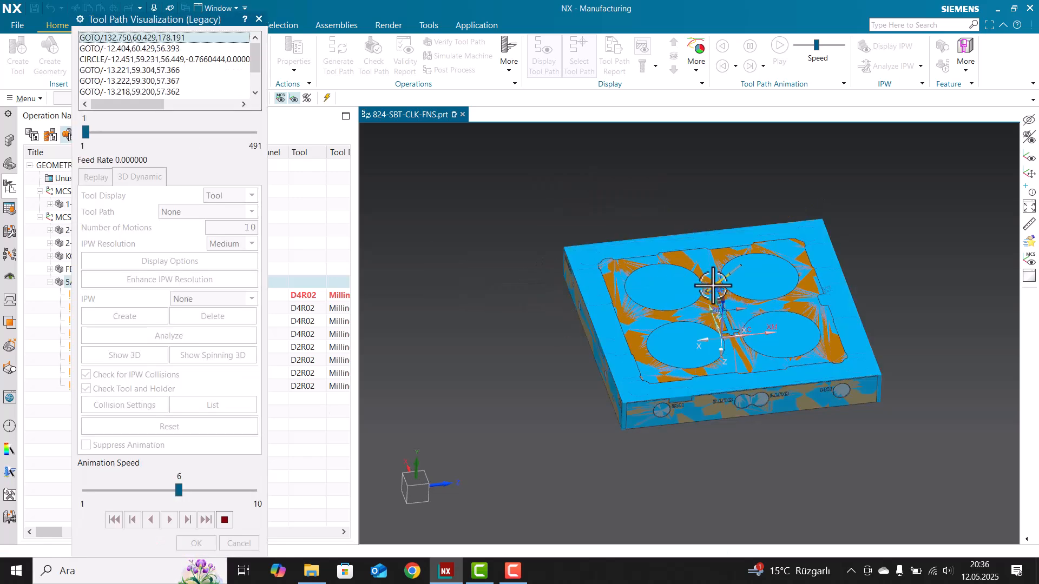
scroll(703, 292, "up", 5)
scroll(713, 303, "down", 1)
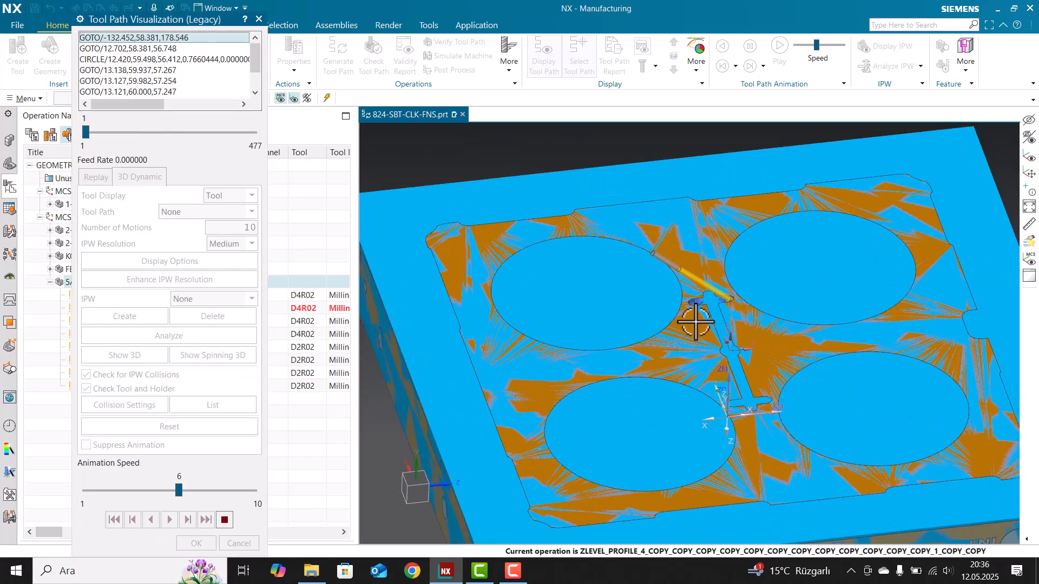
scroll(722, 381, "up", 3)
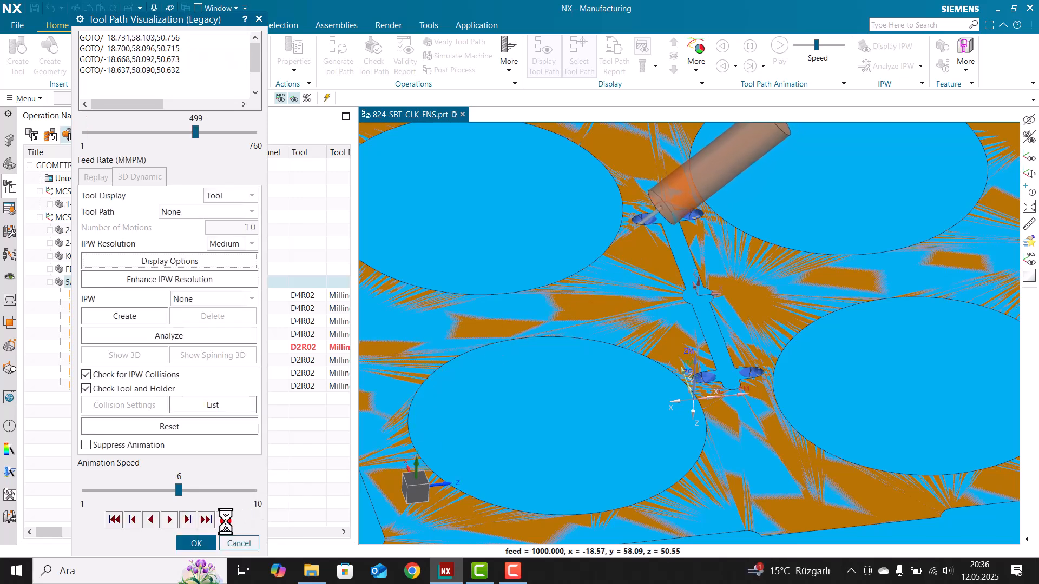
- Pause and resume the group simulation, lowering the animation speed to 4
left_click(225, 520)
left_click(170, 520)
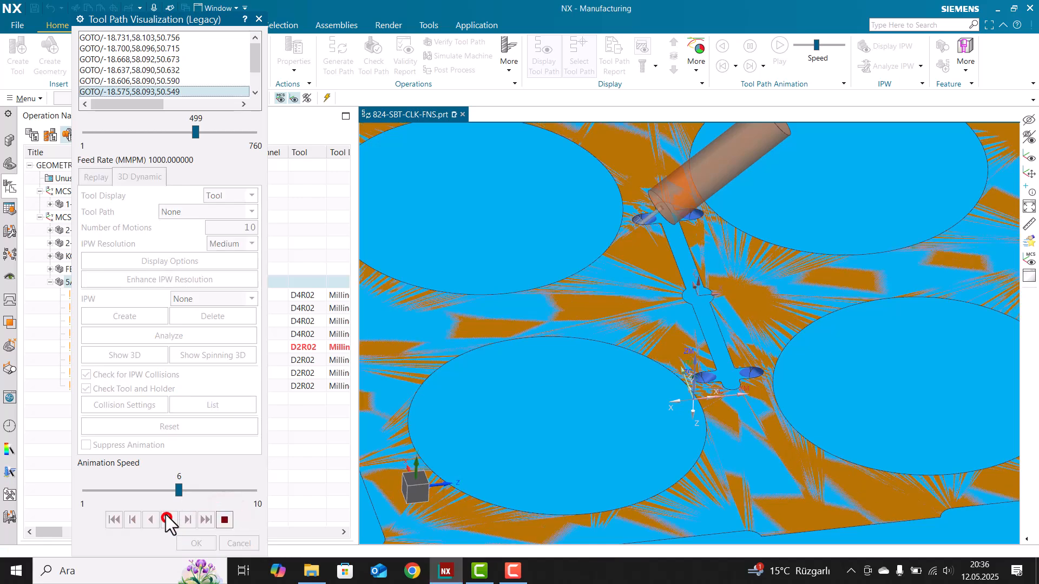
left_click(135, 490)
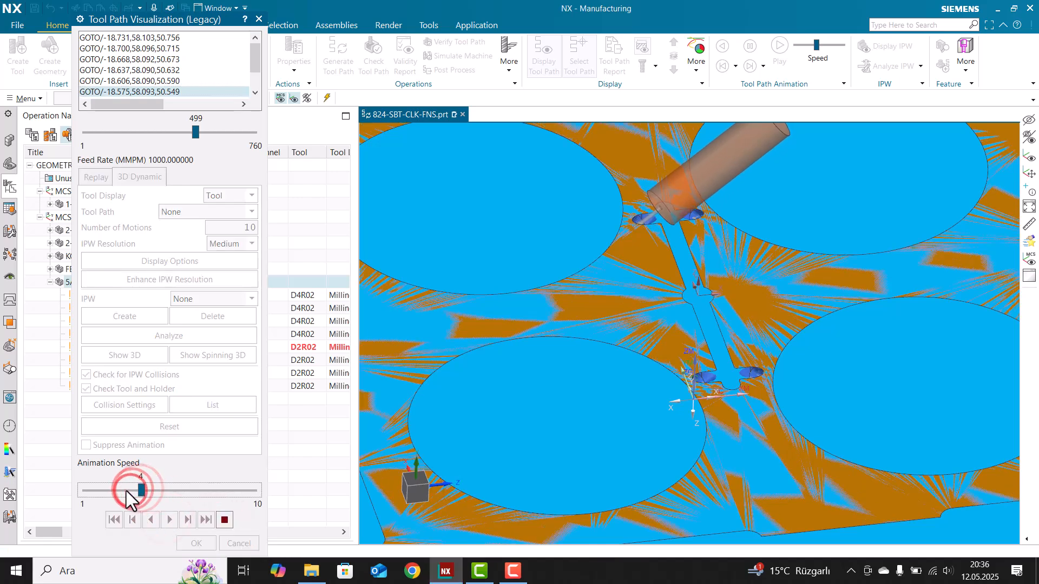
- Stop the simulation playback and skip ahead to the start of the next operation
left_click(226, 519)
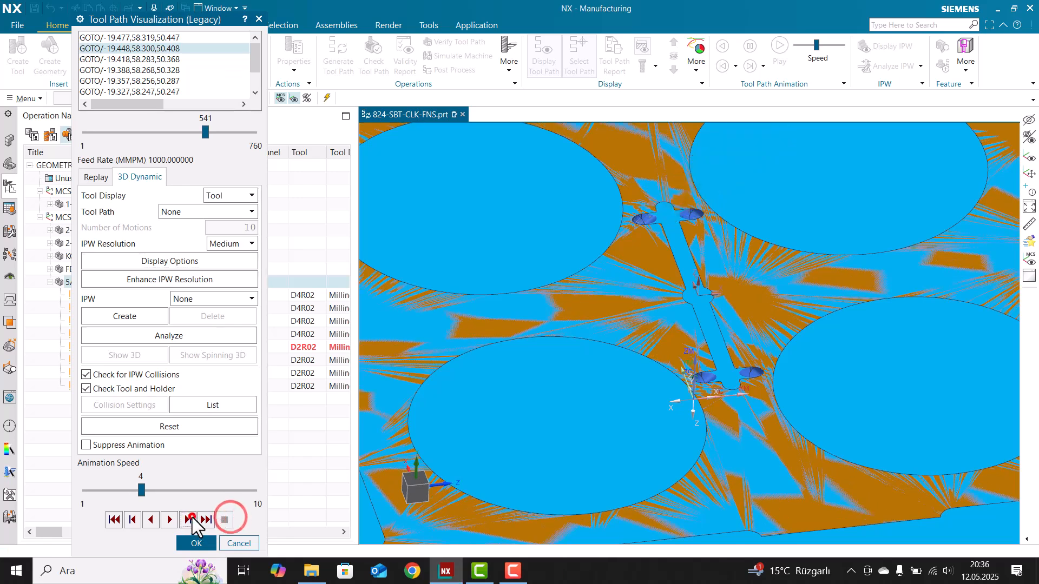
left_click(189, 519)
left_click(206, 520)
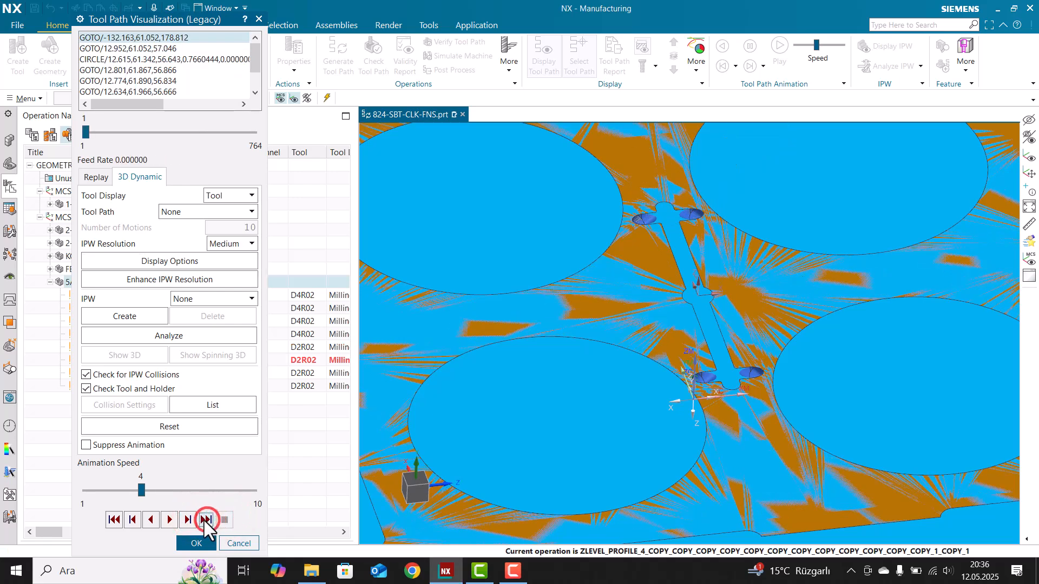
- Skip the group simulation ahead to the last 5AXIS operation and close the tool path verification
left_click(201, 520)
scroll(557, 280, "up", 5)
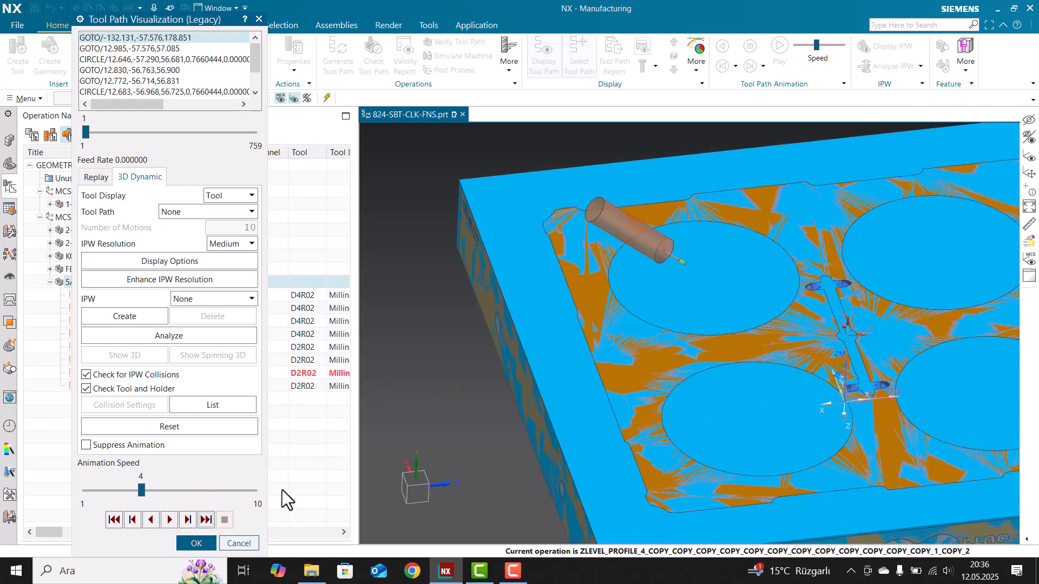
left_click(206, 520)
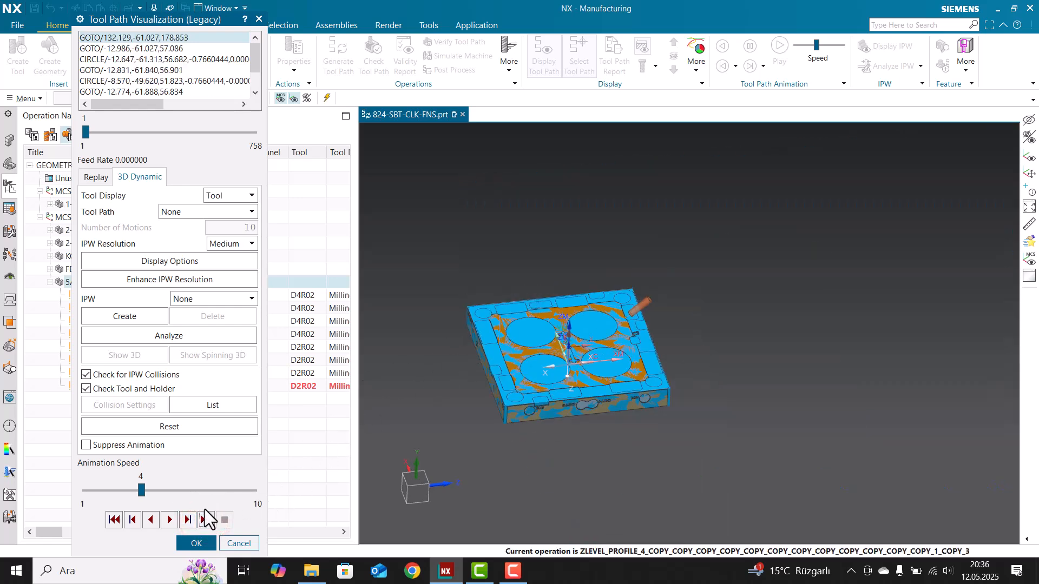
left_click(196, 543)
left_click(172, 382)
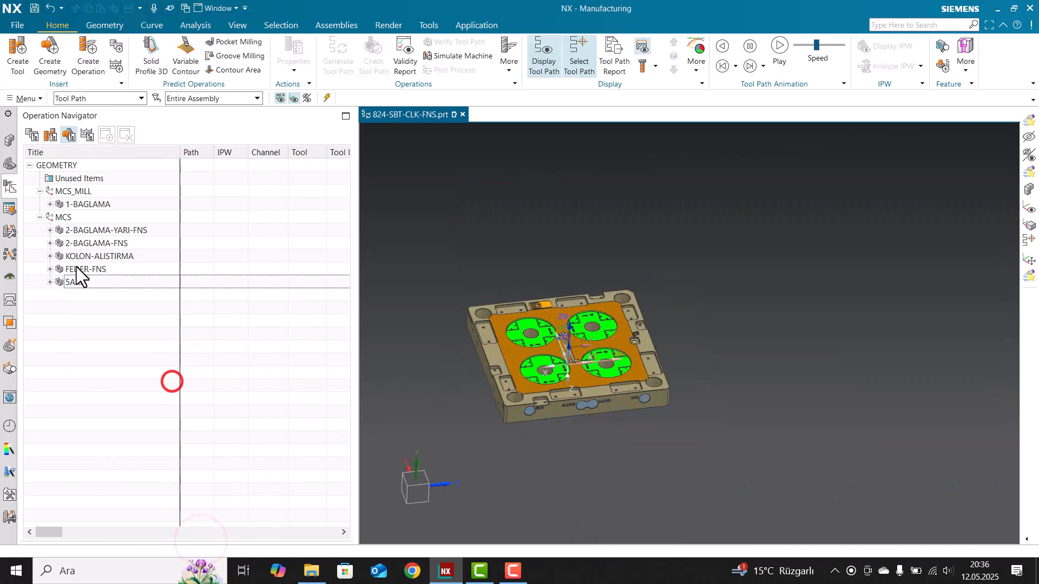
- Open tool path verification for all operations under the MCS coordinate system
right_click(66, 219)
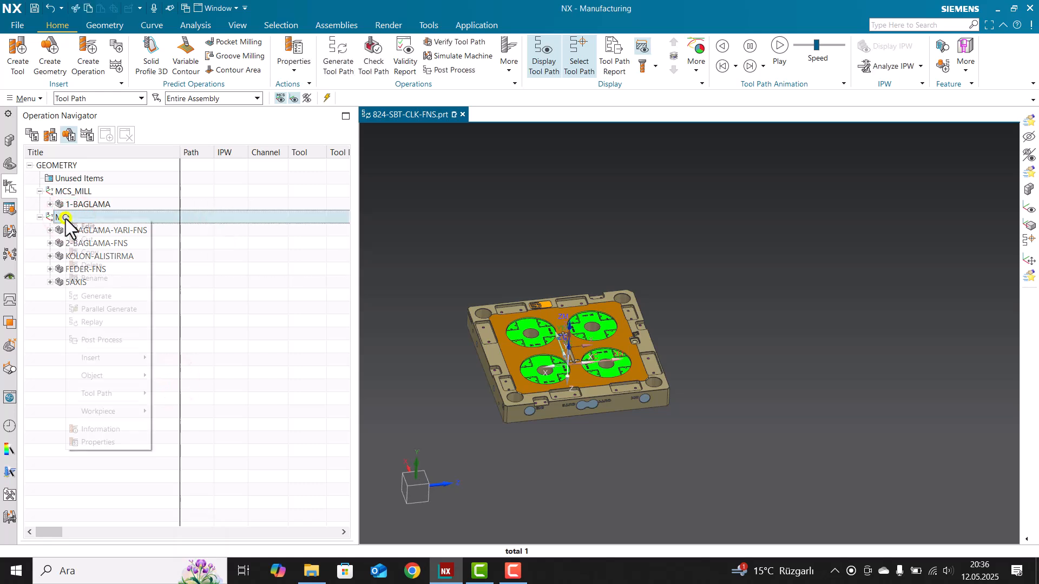
mouse_move(107, 394)
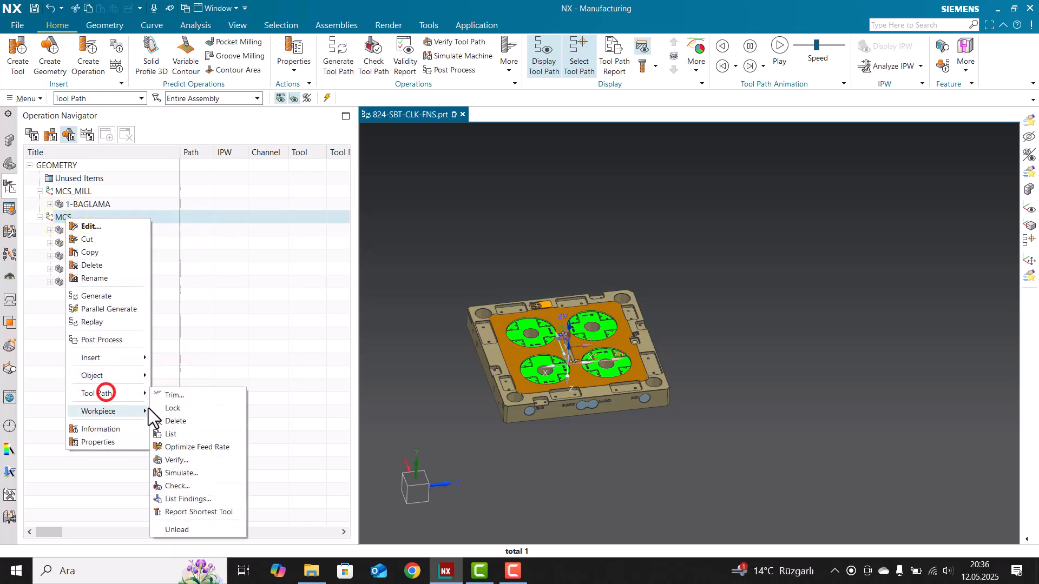
left_click(182, 463)
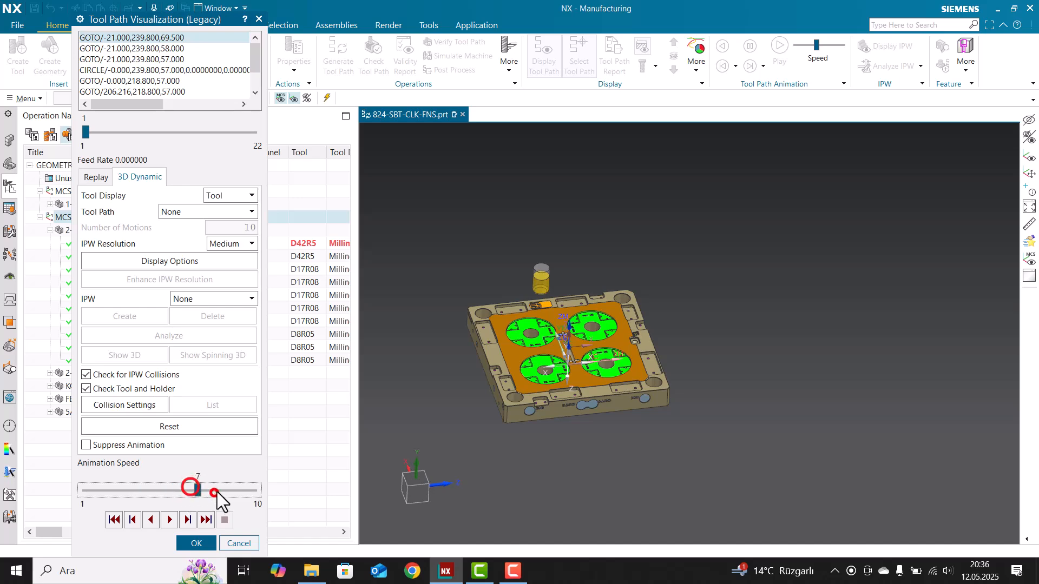
- Play the MCS 3D Dynamic simulation at animation speed 9 on a Bounding Block blank with zero offsets
left_click_drag(219, 491, 235, 491)
left_click(170, 519)
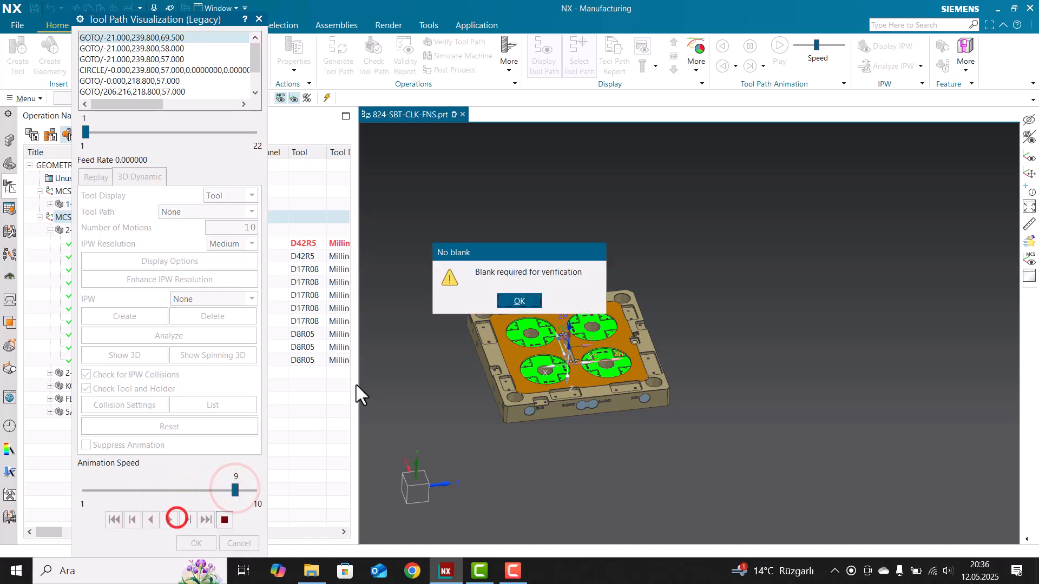
left_click(505, 299)
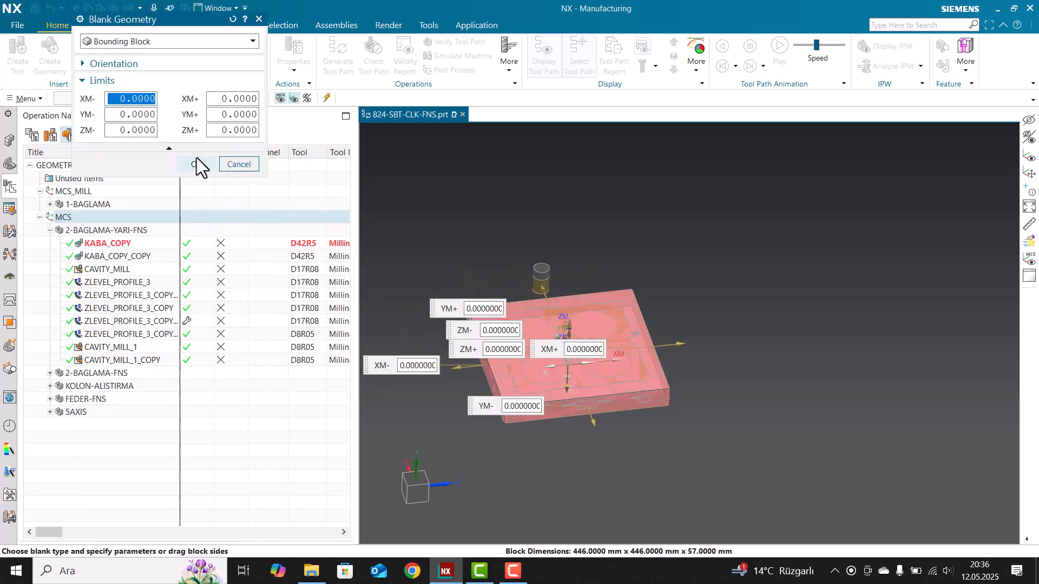
left_click(196, 160)
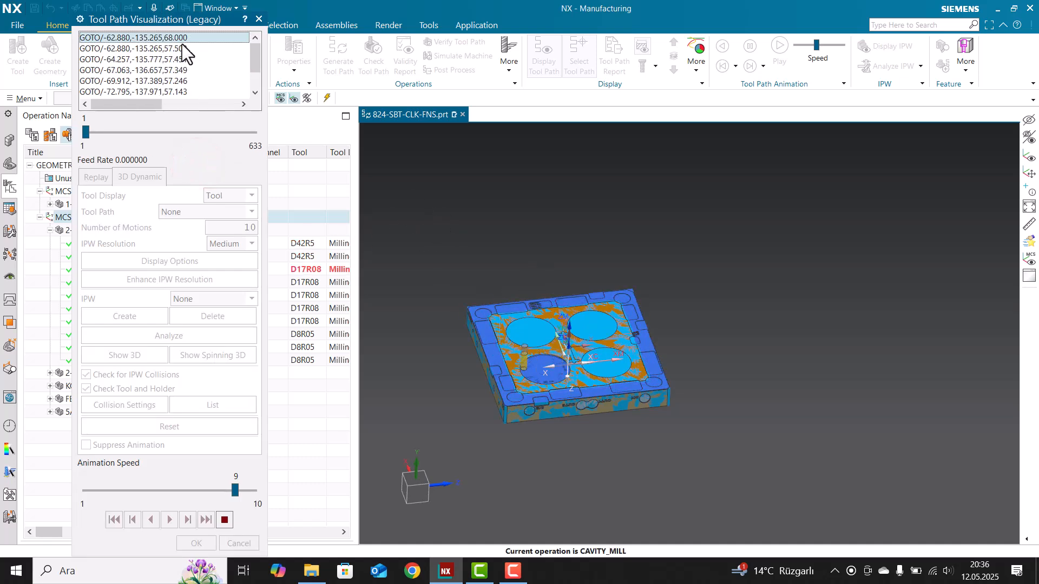
- Raise the animation speed to 10 and watch the semi-finishing cuts in the plate's corner holes and round pockets
left_click_drag(142, 22, 272, 51)
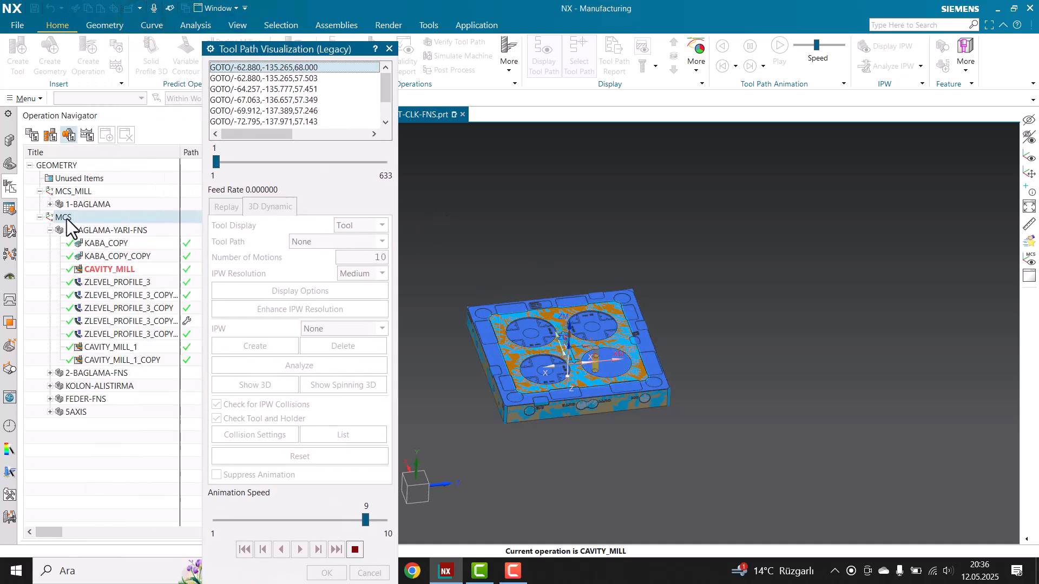
scroll(530, 403, "down", 5)
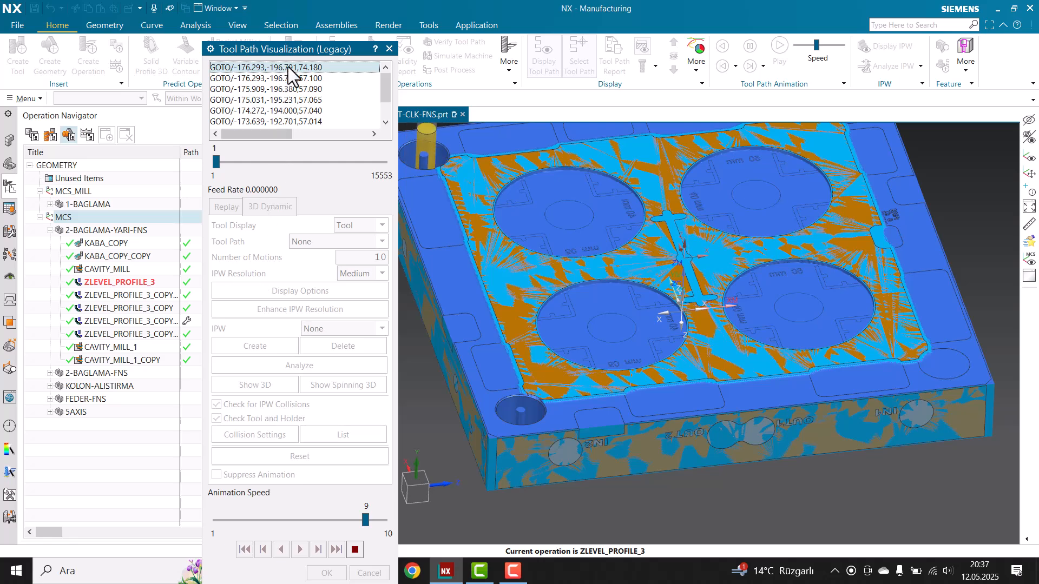
left_click_drag(288, 47, 212, 43)
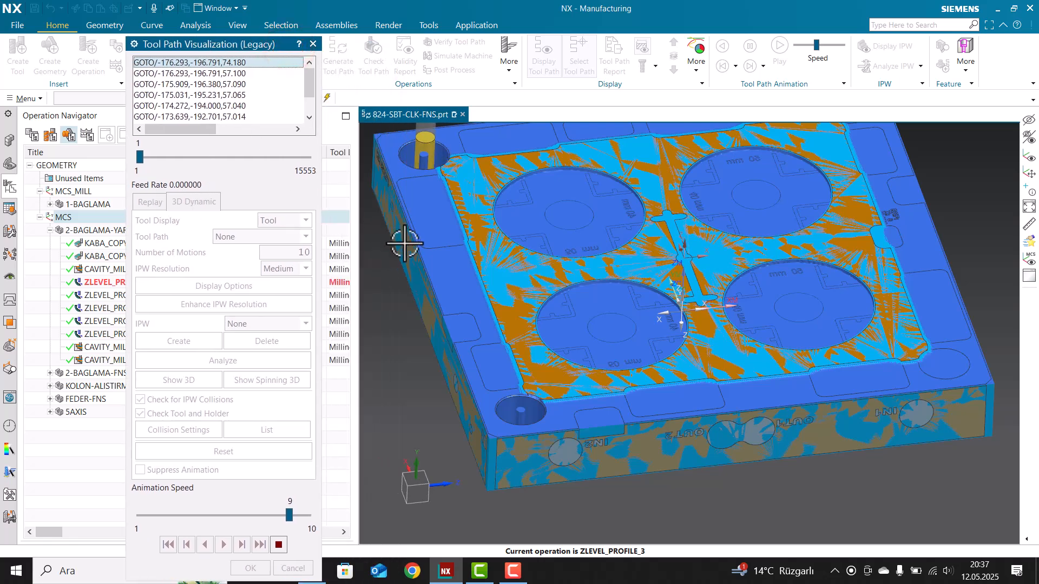
left_click(303, 517)
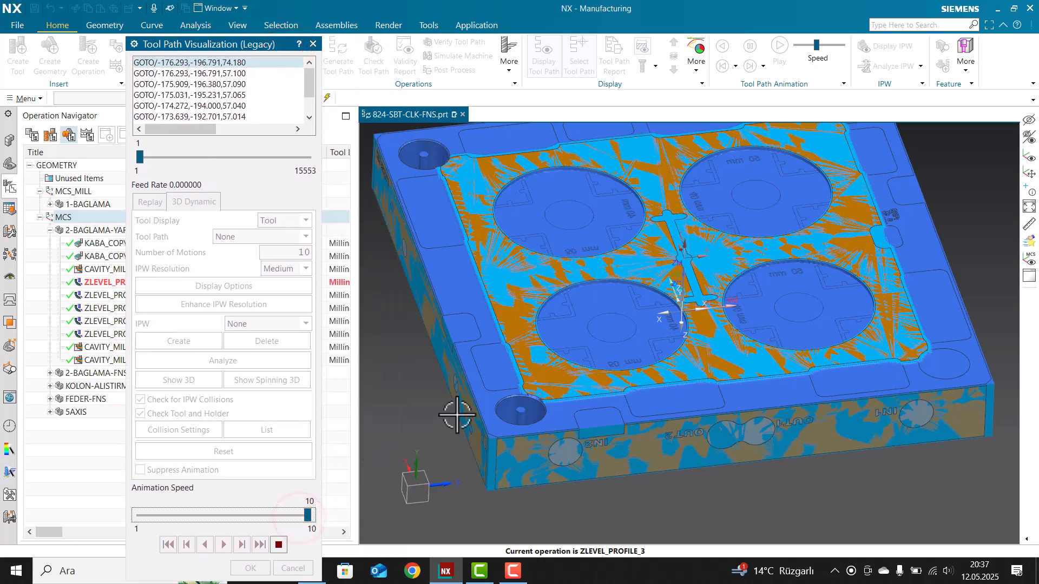
scroll(600, 389, "down", 2)
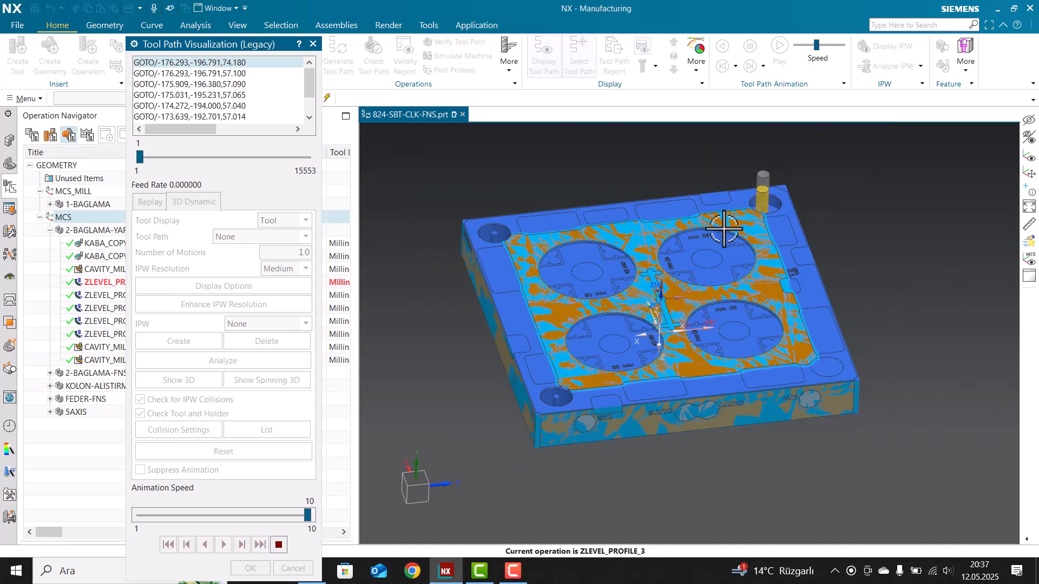
mouse_move(702, 274)
middle_mouse_down()
mouse_move(647, 290)
mouse_move(626, 248)
mouse_move(677, 301)
mouse_move(691, 278)
middle_mouse_up()
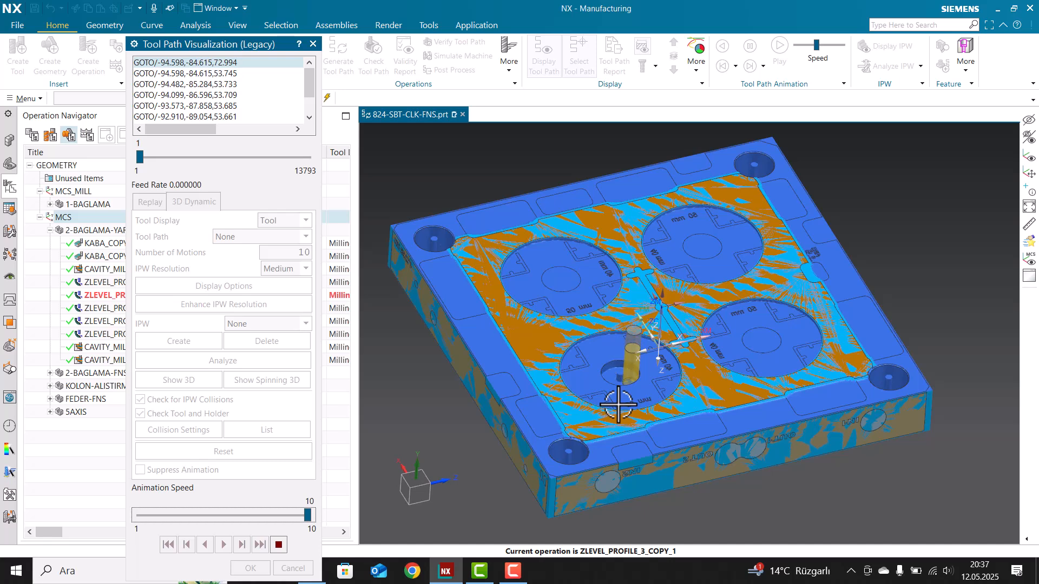
scroll(621, 416, "up", 3)
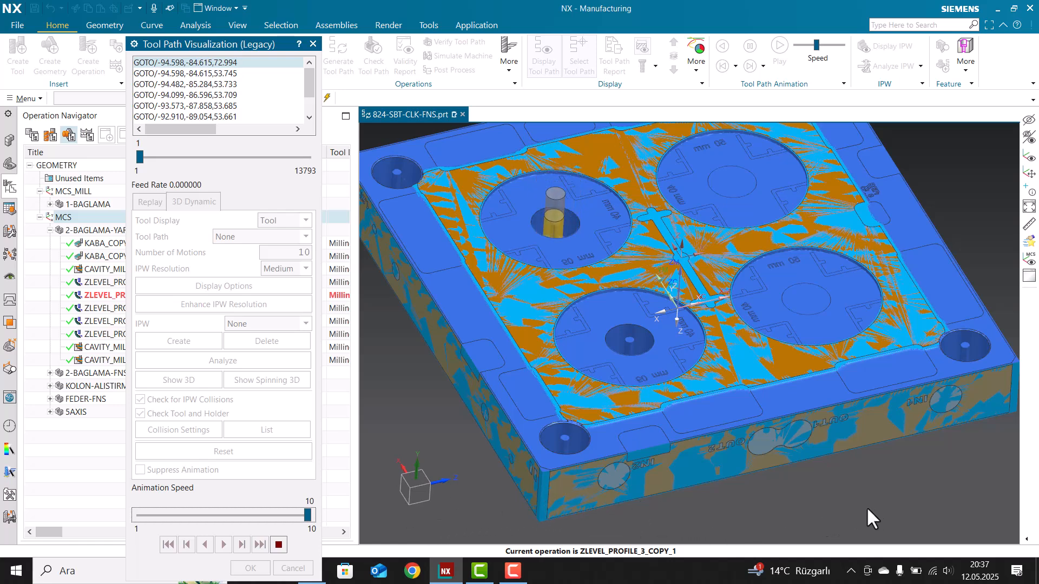
- Stop the simulation during ZLEVEL_PROFILE_3_COPY_1 and create the in-process workpiece from the cut stock, closing the verification
left_click(279, 544)
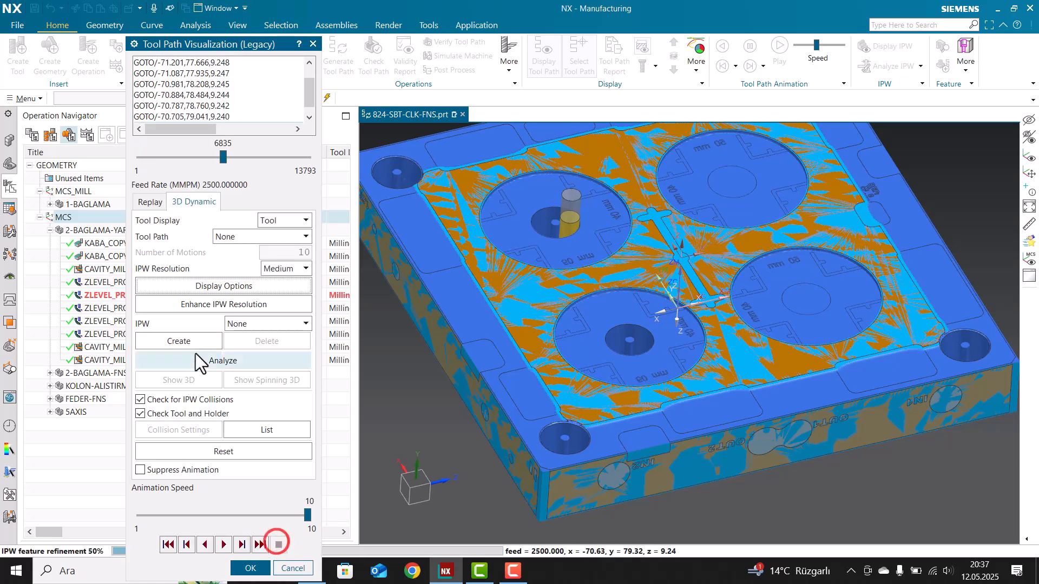
scroll(579, 229, "down", 2)
mouse_move(586, 232)
middle_mouse_down()
mouse_move(595, 265)
mouse_move(584, 248)
middle_mouse_up()
scroll(584, 248, "up", 1)
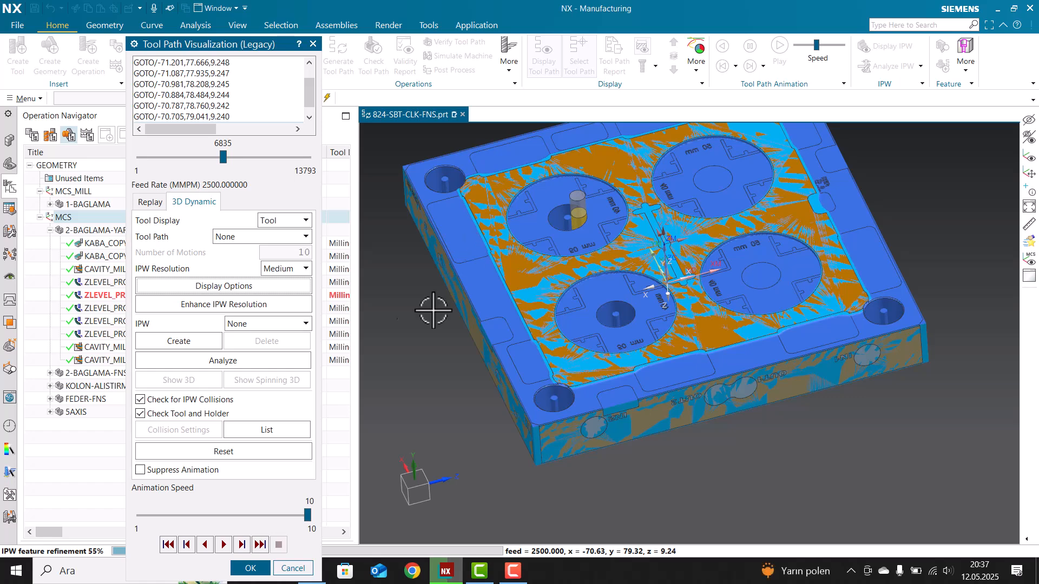
left_click(184, 343)
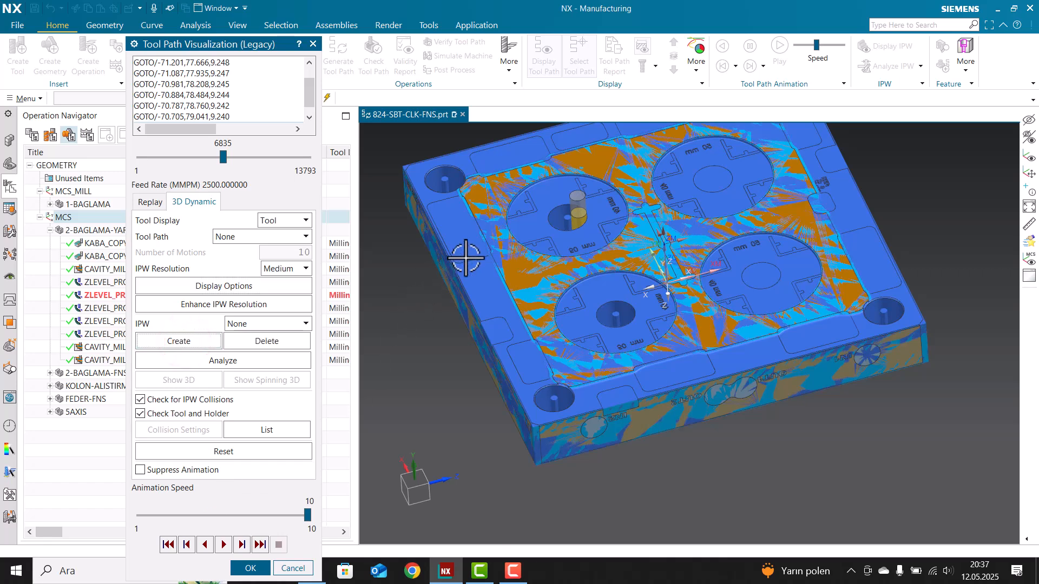
left_click(251, 568)
left_click(249, 441)
middle_click_drag(486, 354, 529, 328)
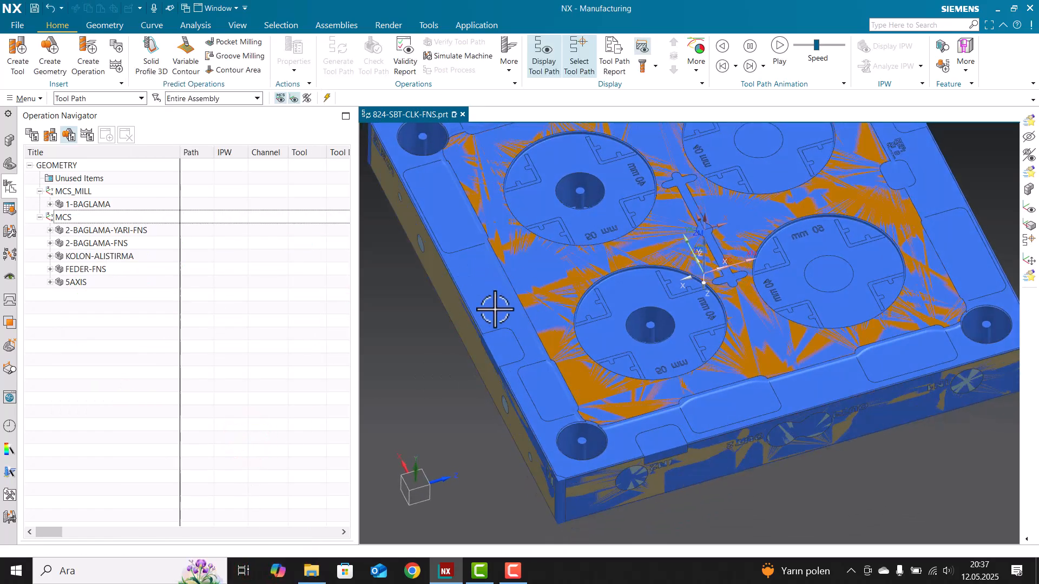
- Set the selection type to No Selection Filter and hide the in-process workpiece facet body covering the plate
left_click(115, 100)
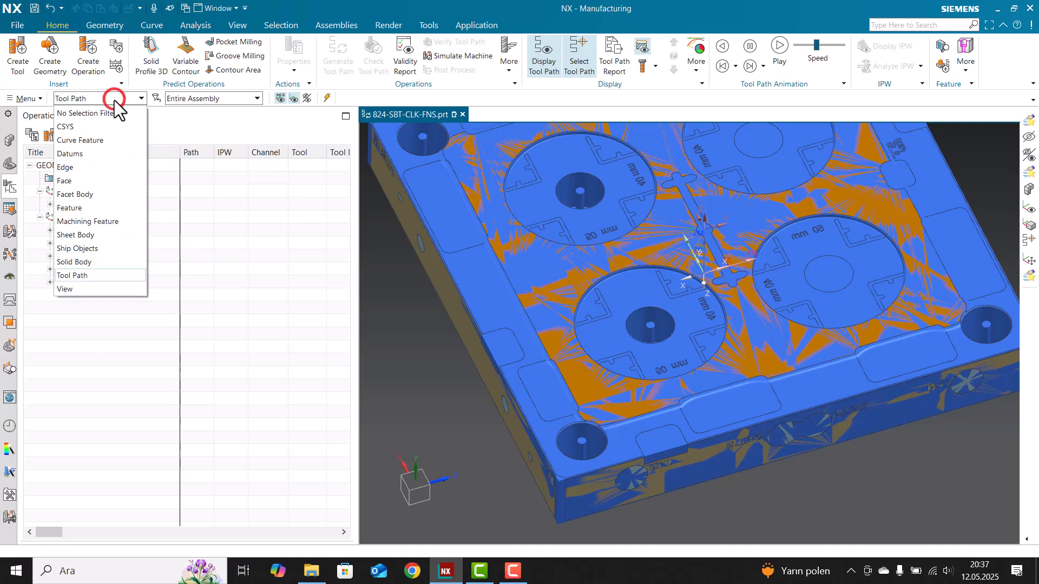
left_click(96, 119)
left_click(515, 332)
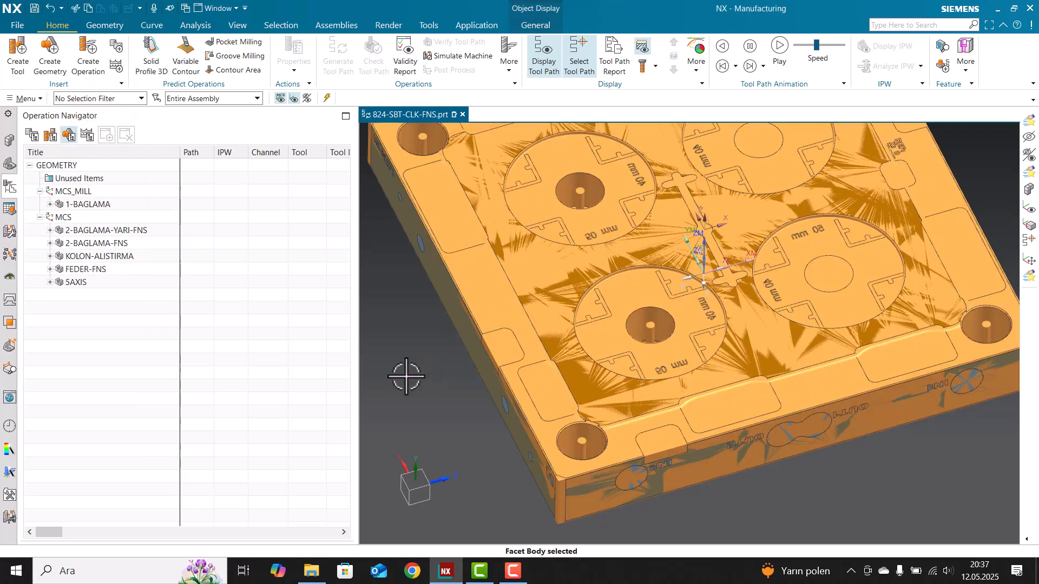
left_click(405, 376)
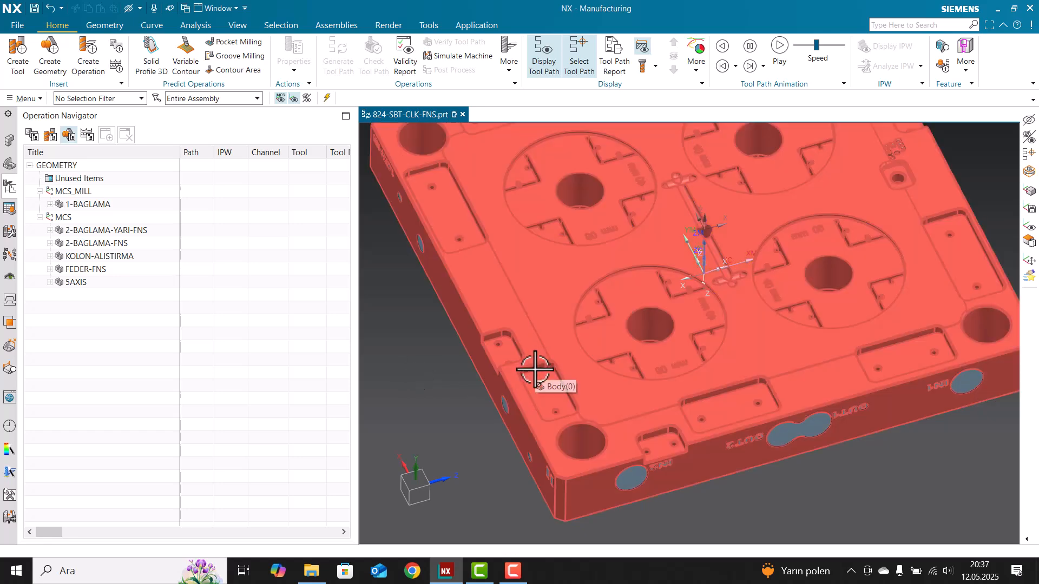
- Swap the shown and hidden objects, hide the bounding body, and examine the in-process workpiece facet body on its own
key("ctrl+shift+b")
left_click(645, 431)
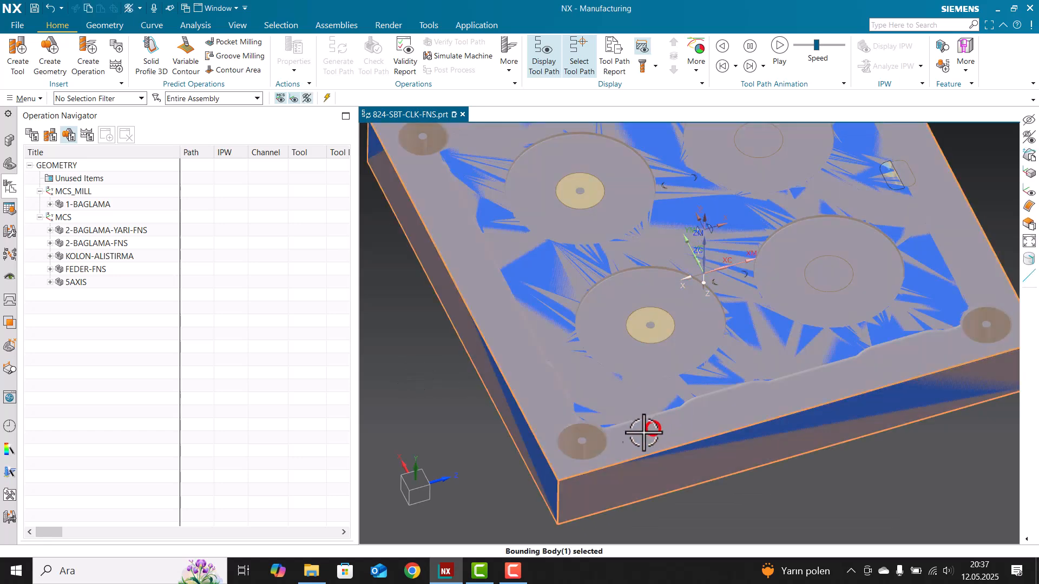
key("Escape")
middle_click_drag(626, 408, 641, 376)
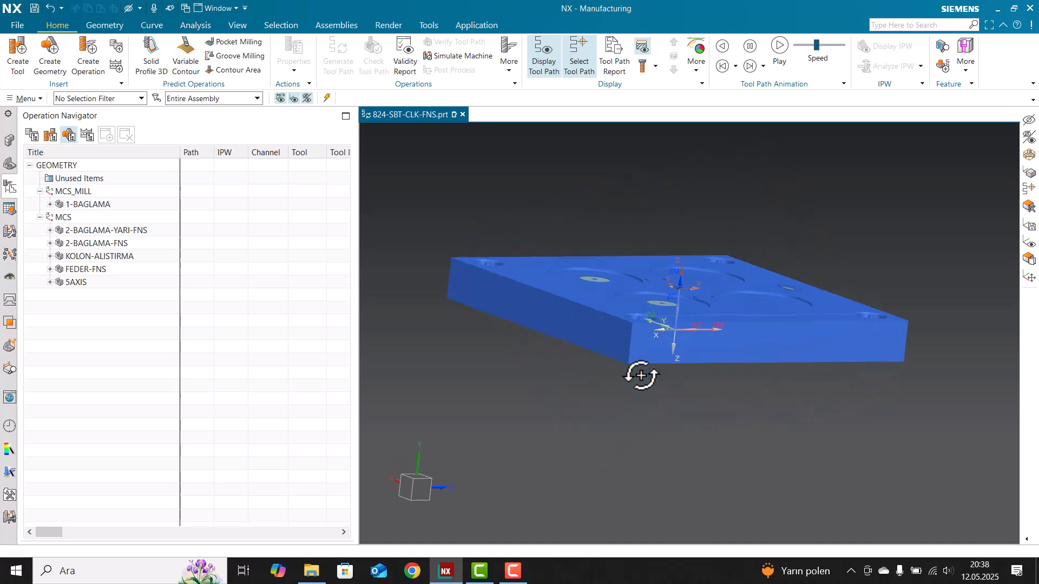
middle_click_drag(814, 355, 760, 339)
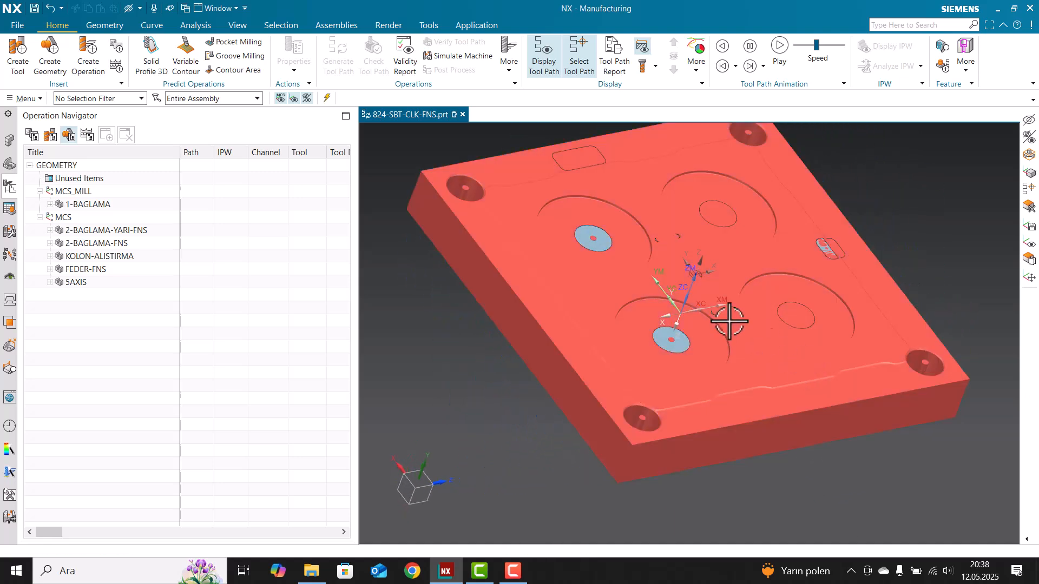
scroll(523, 211, "up", 5)
mouse_move(523, 211)
middle_mouse_down()
mouse_move(513, 267)
mouse_move(505, 205)
middle_mouse_up()
scroll(505, 204, "down", 5)
- Clear the facet body from view, show the mould plate again and hide the bounding body overlapping it
left_click(512, 257)
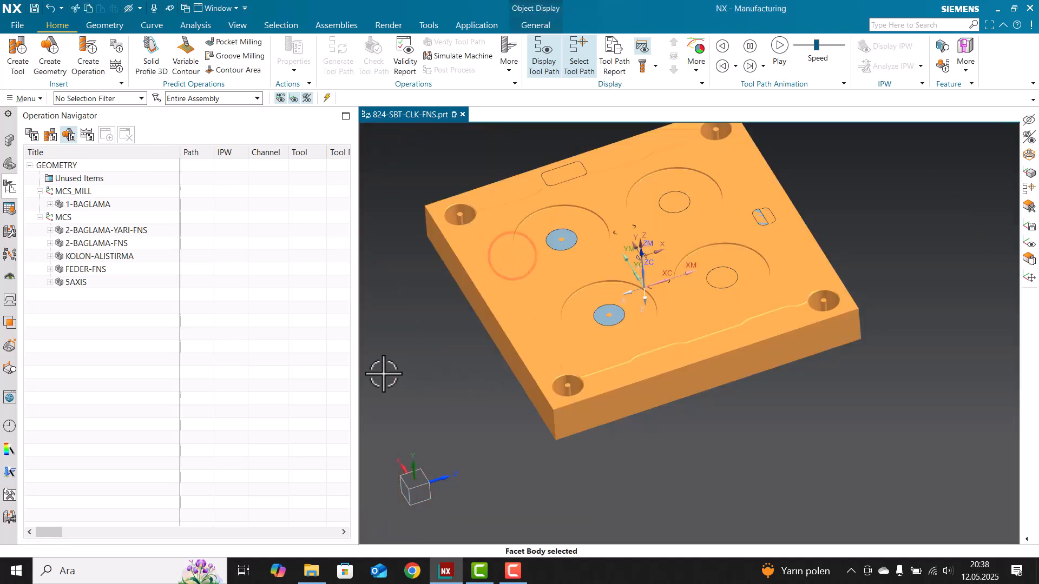
key("ctrl+b")
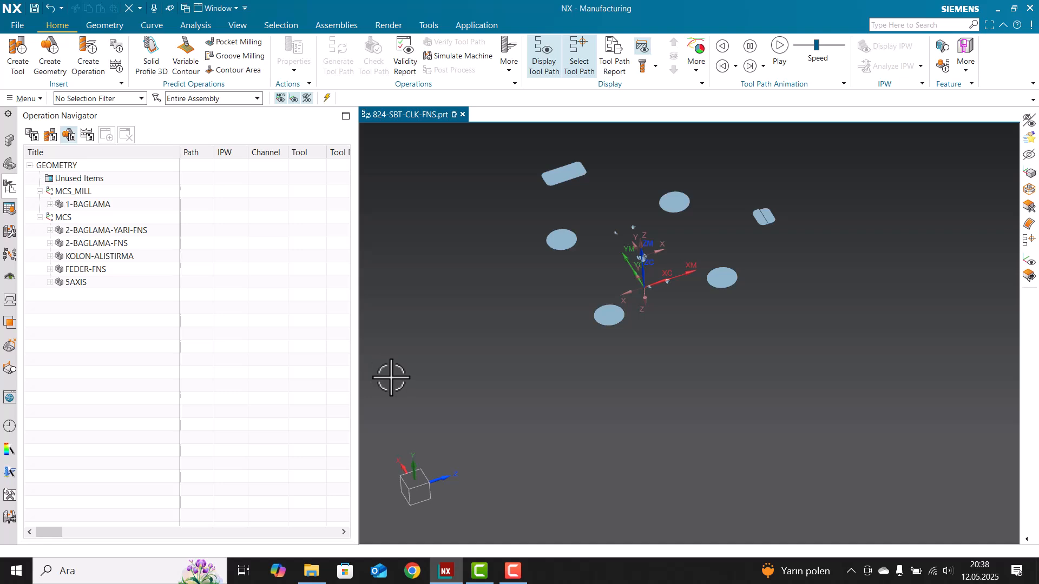
key("ctrl+z")
scroll(444, 268, "up", 3)
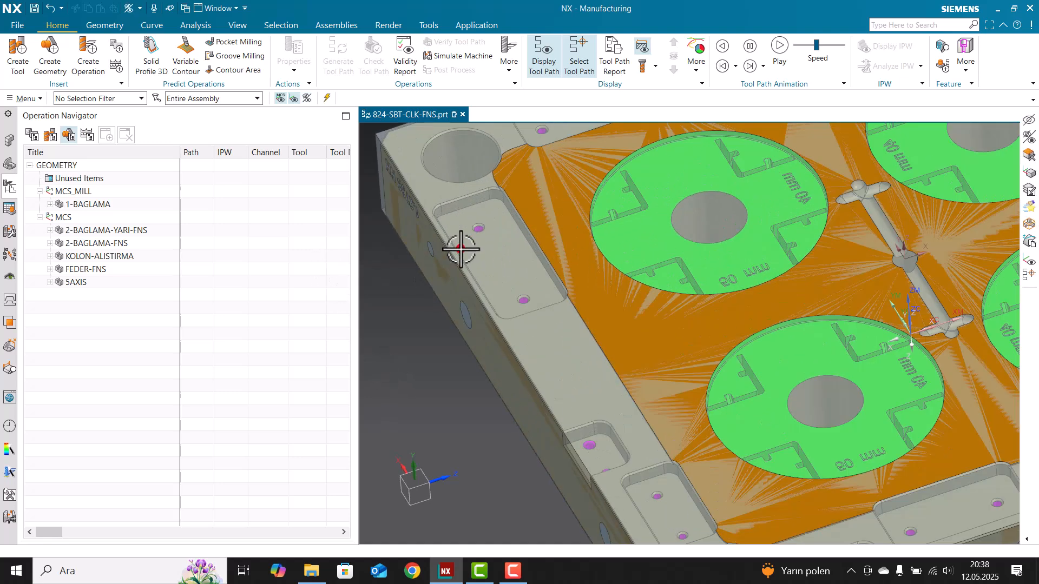
left_click(459, 250)
key("ctrl+b")
scroll(489, 299, "down", 2)
- Expand the 2-BAGLAMA-YARI-FNS group to review its operations and collapse it again
left_click(292, 358)
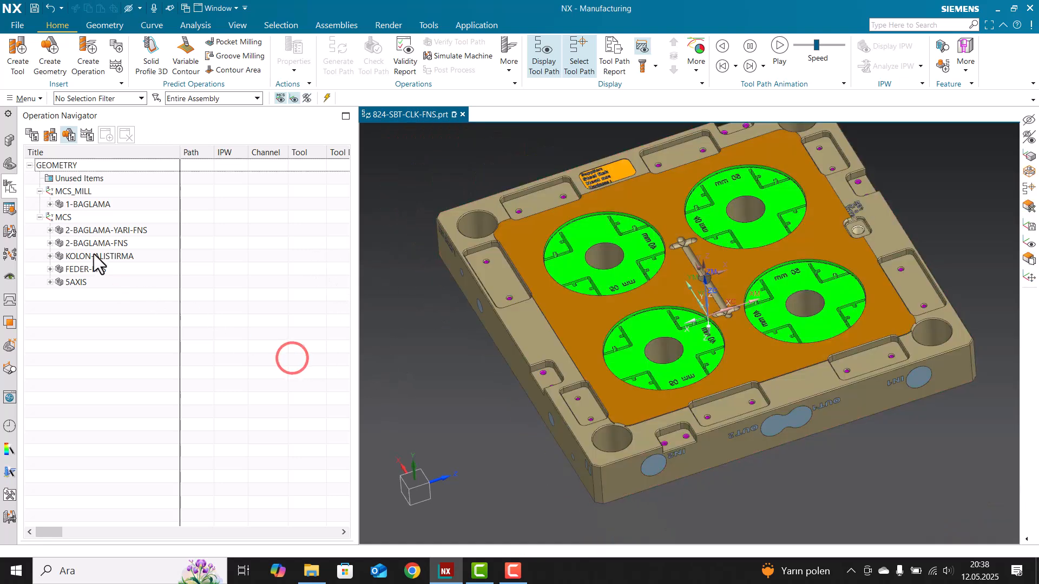
left_click(88, 230)
left_click(50, 229)
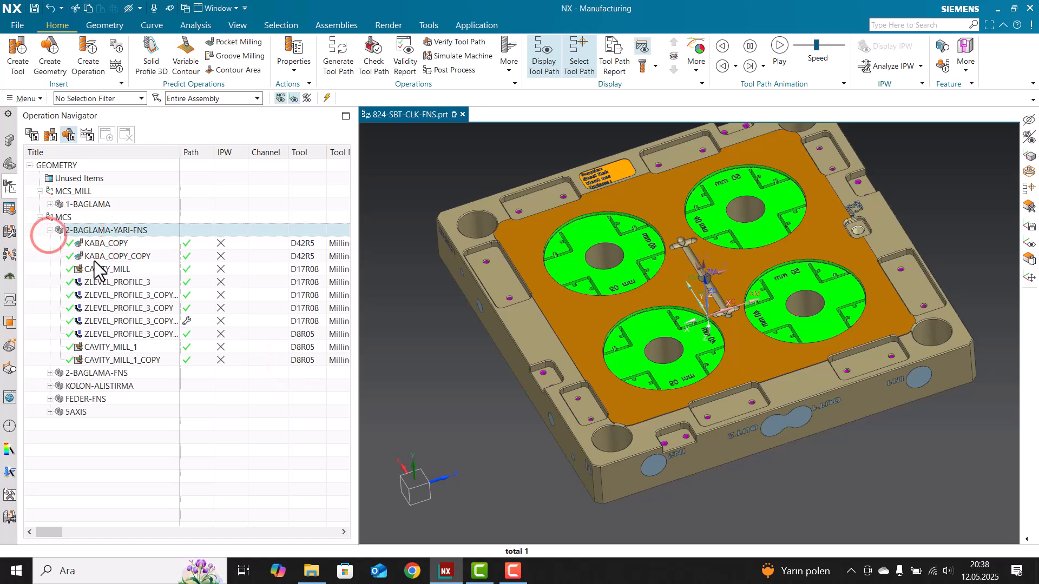
left_click(51, 230)
scroll(716, 285, "down", 1)
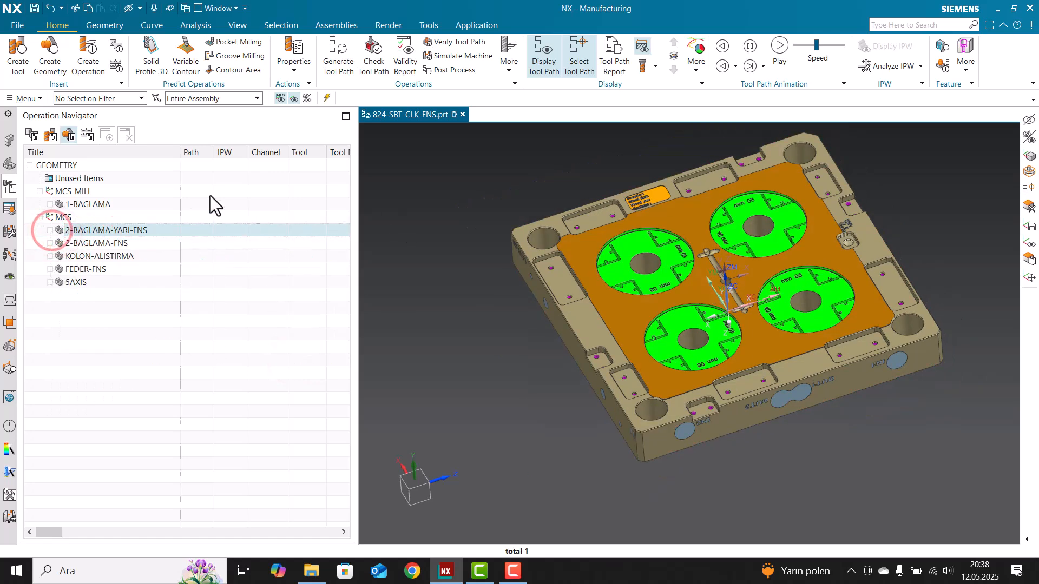
- Display the ZLEVEL_PROFILE_1 tool path in the 1-BAGLAMA group and examine it on the plate's underside
left_click(51, 205)
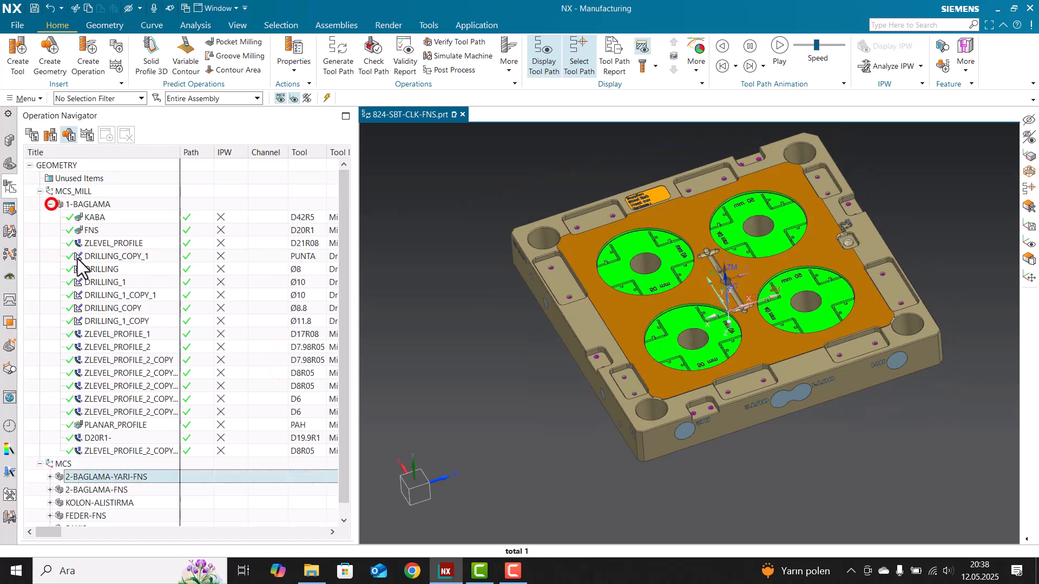
left_click(98, 334)
middle_click_drag(774, 352, 793, 268)
left_click(49, 204)
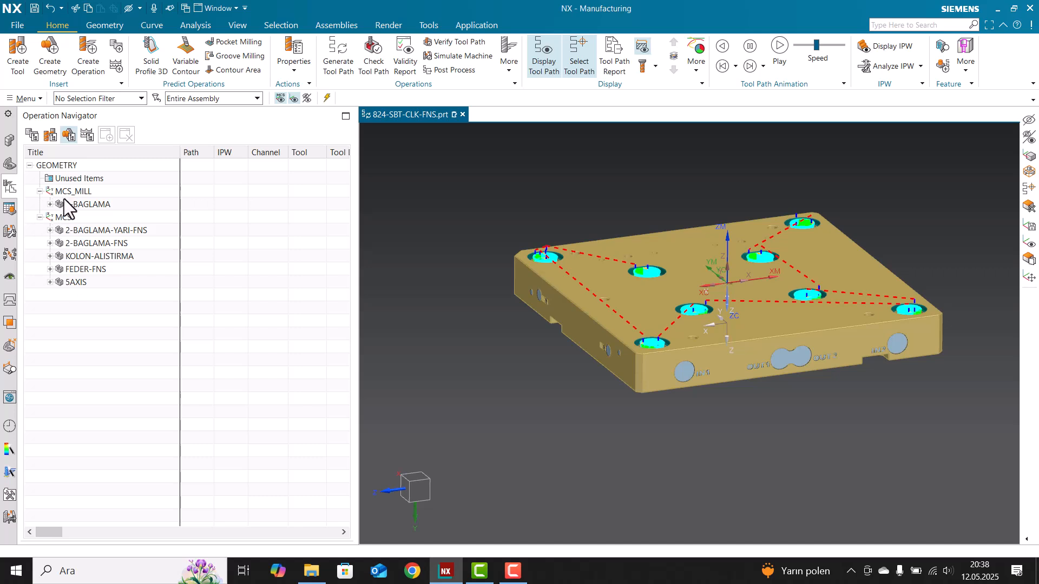
- Verify all tool paths under GEOMETRY in 3D Dynamic mode, using a bounding-block blank with zero limits, and close the verification
left_click(57, 165)
right_click(59, 166)
left_click(123, 306)
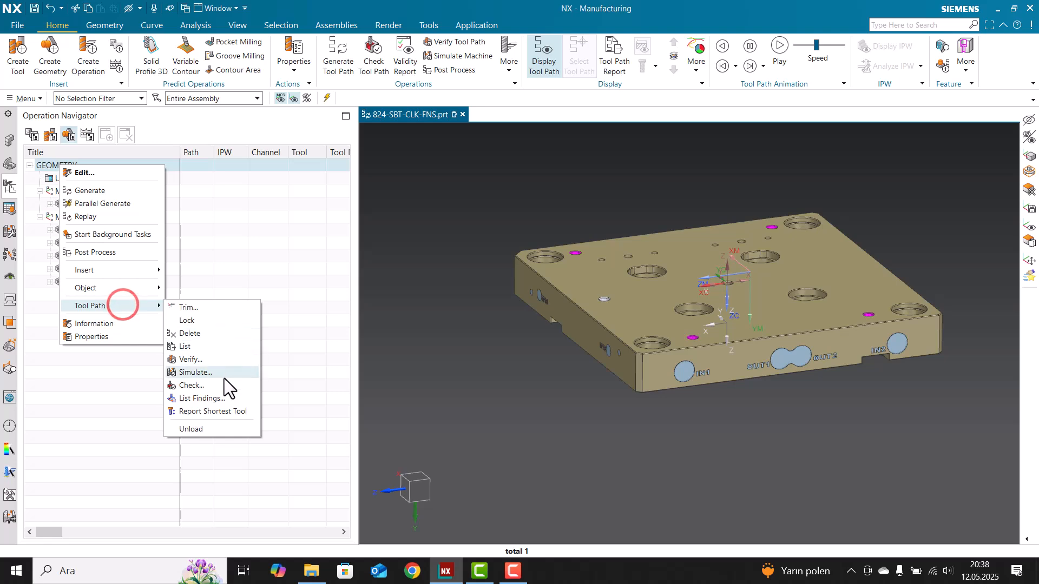
left_click(210, 361)
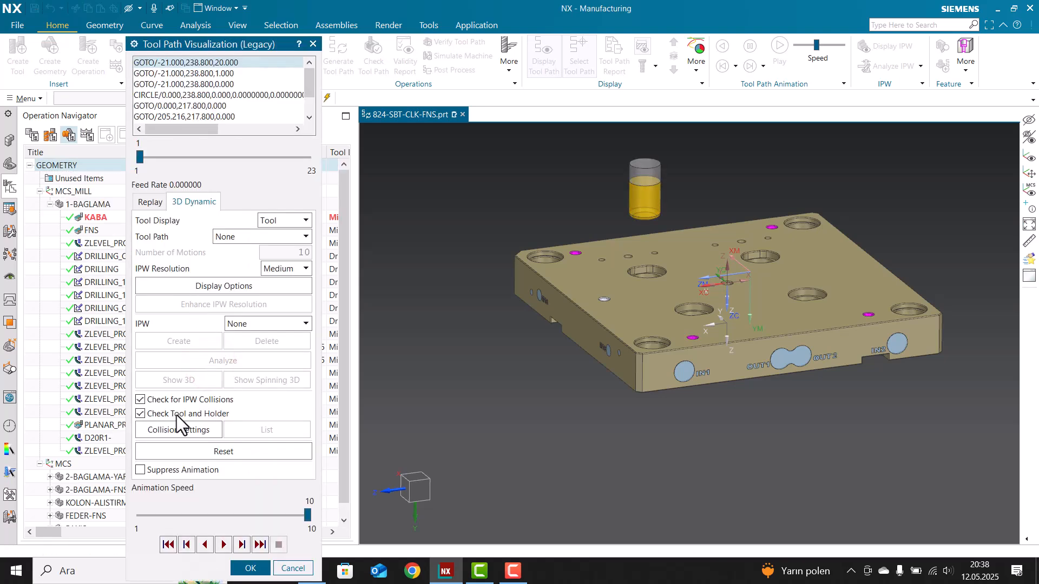
left_click(219, 545)
left_click(511, 300)
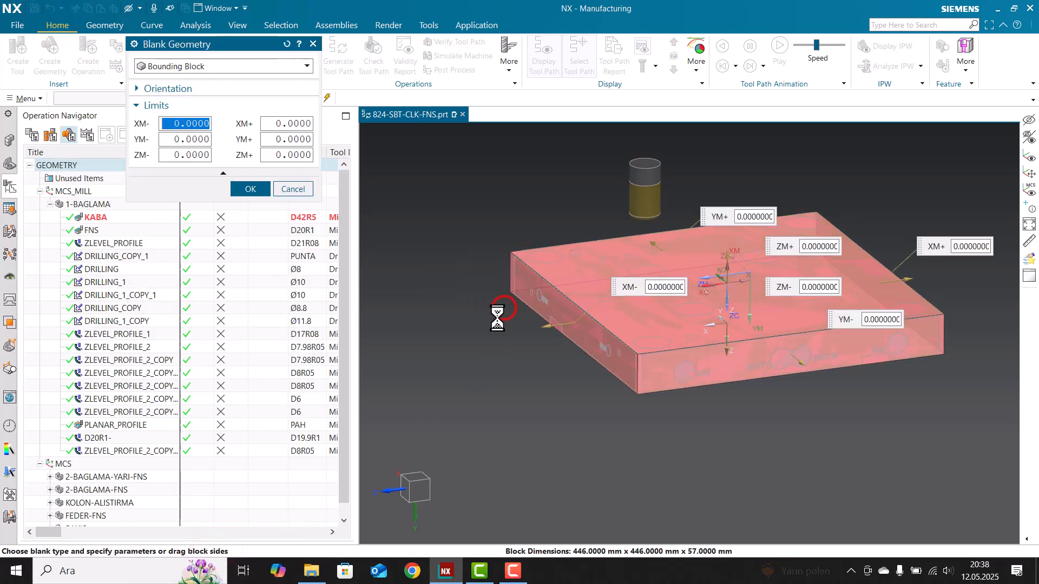
left_click(269, 189)
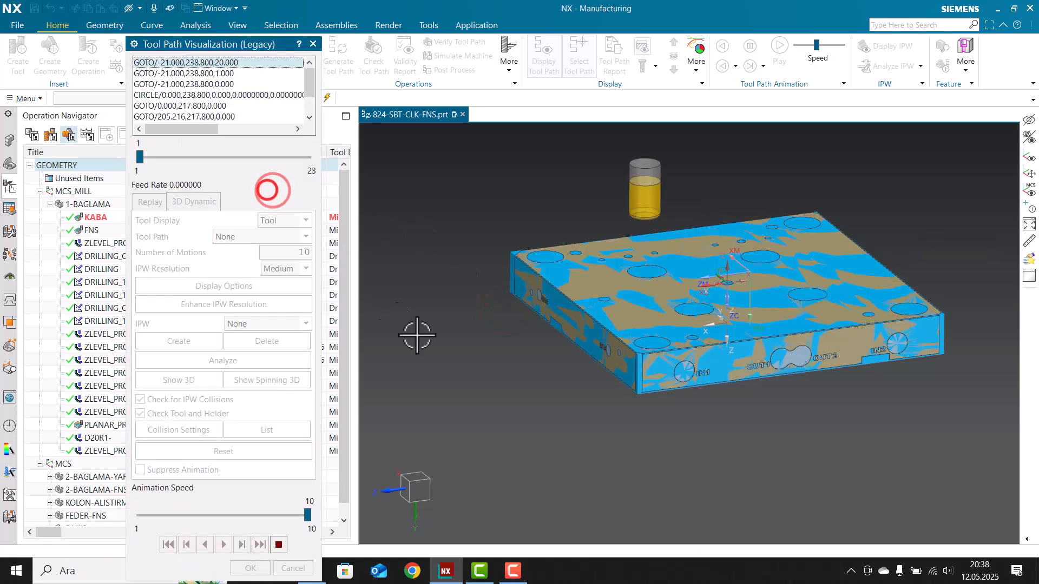
middle_click_drag(636, 373, 599, 385)
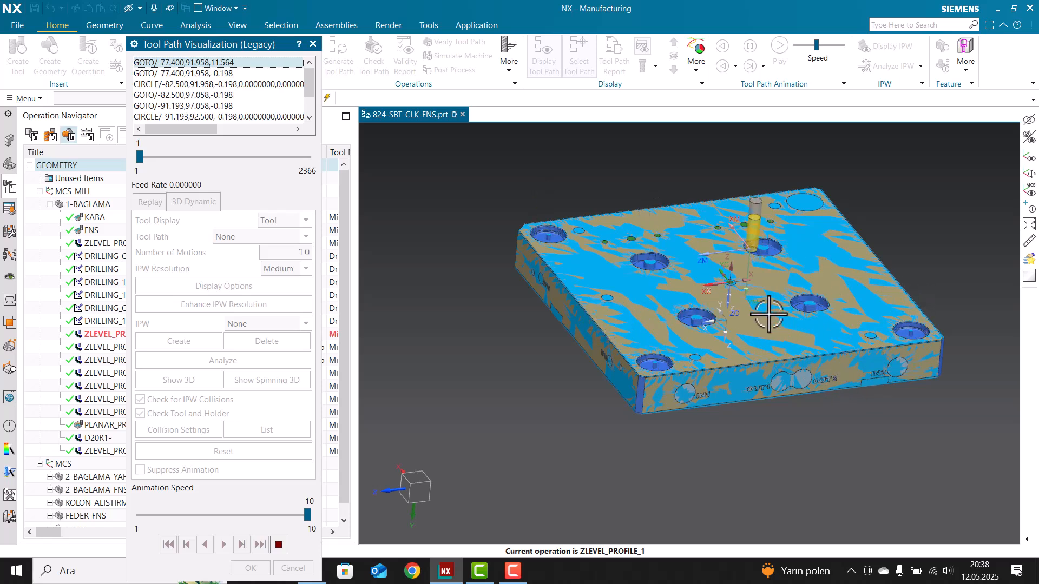
left_click(284, 566)
left_click(119, 326)
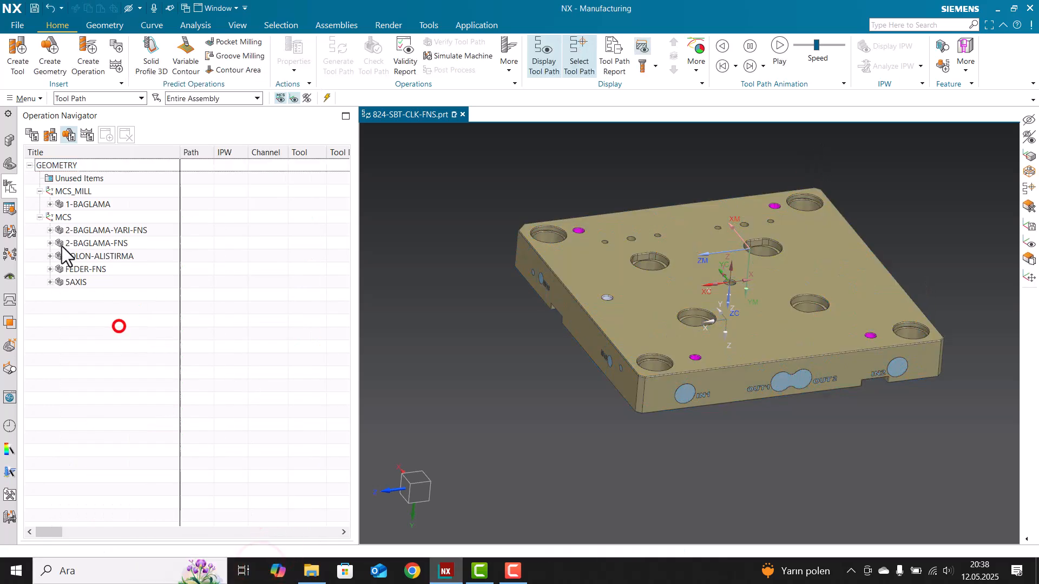
- Expand the 1-BAGLAMA group to review its operations and collapse it again
left_click(50, 204)
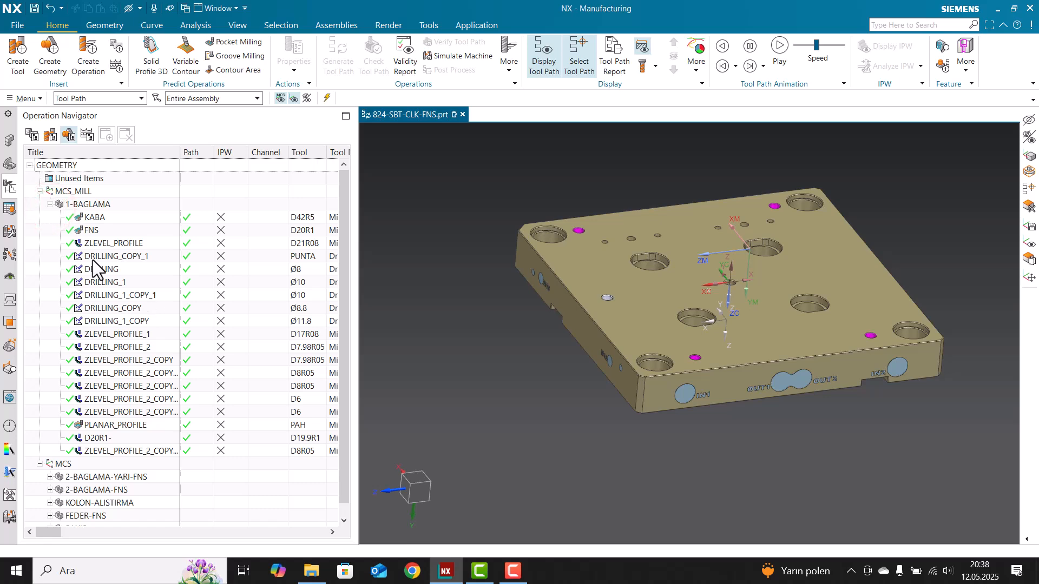
left_click(50, 204)
left_click(50, 204)
left_click(50, 205)
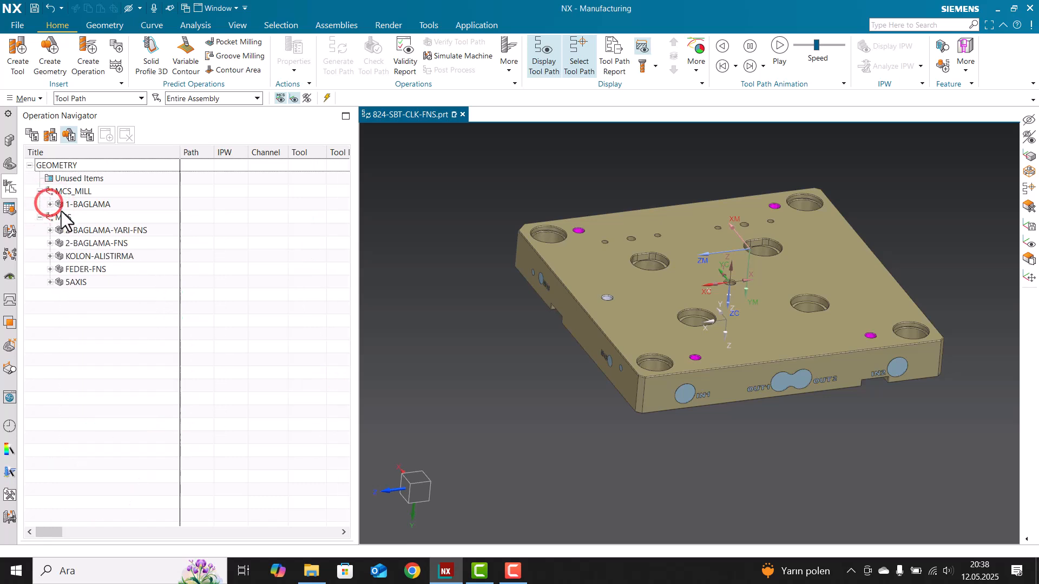
- Switch the Operation Navigator to the program order view and show the start of the operation list
left_click(65, 205)
right_click(136, 349)
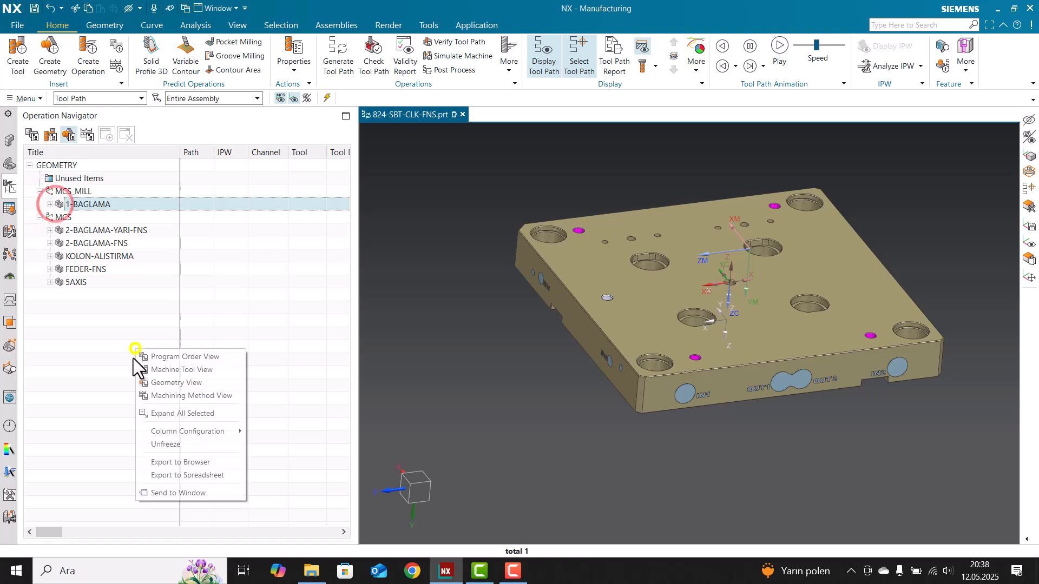
left_click(176, 357)
scroll(130, 330, "up", 4)
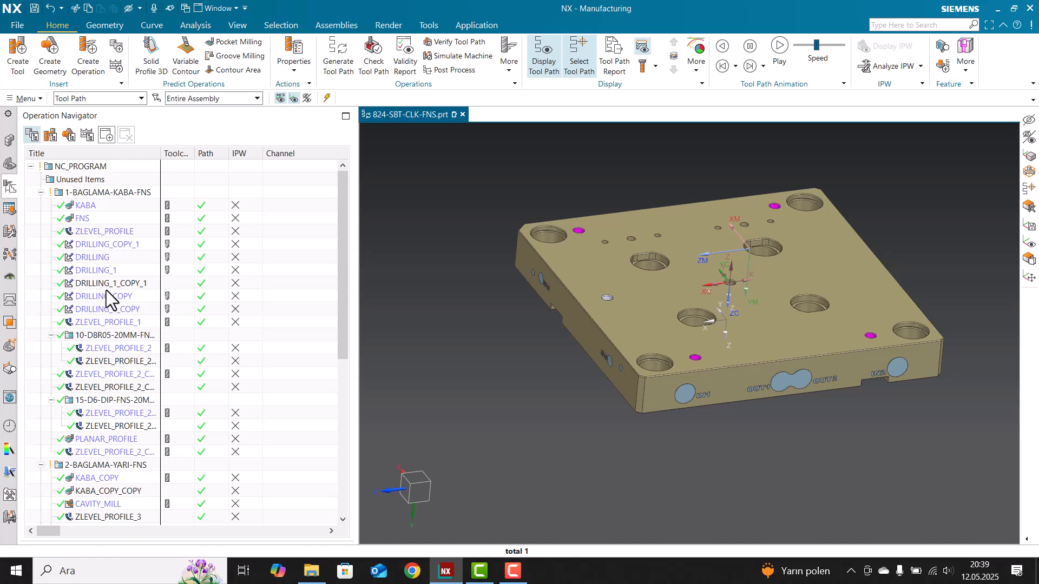
- Examine the KABA, ZLEVEL_PROFILE and DRILLING tool paths in the 1-BAGLAMA-KABA-FNS program one after another
left_click(101, 214)
left_click(97, 206)
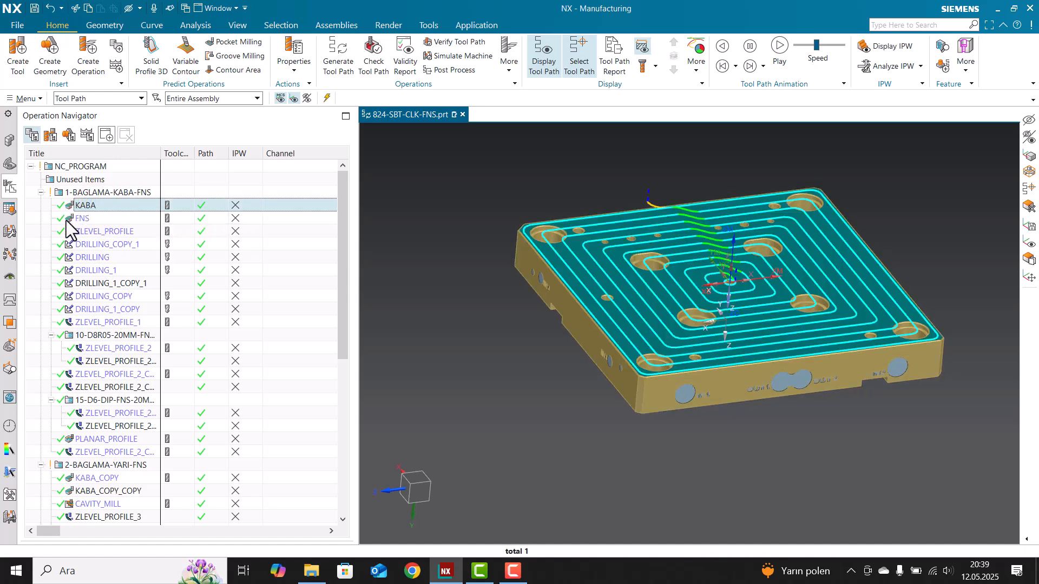
left_click(81, 229)
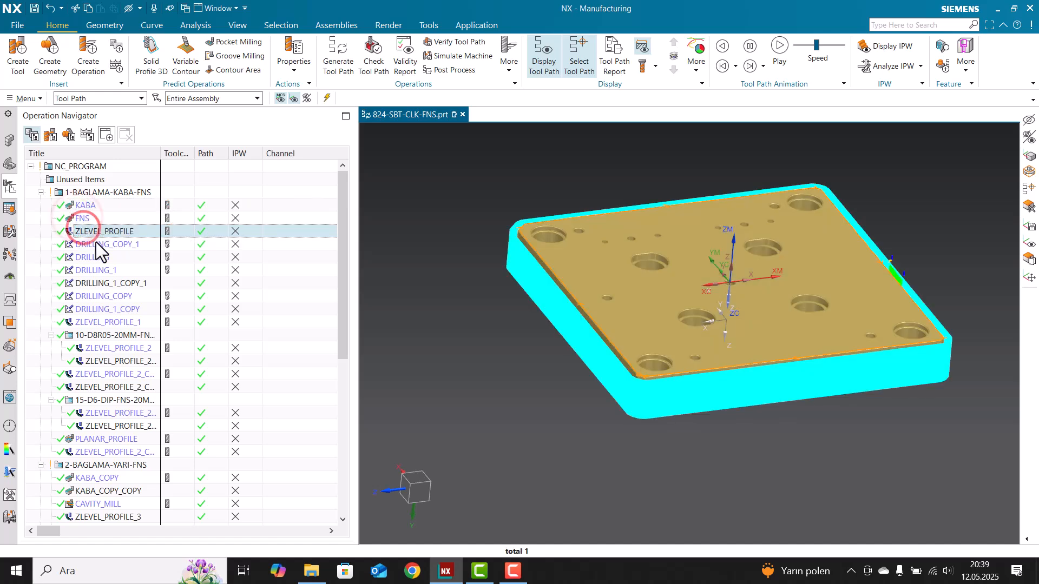
left_click(88, 213)
left_click(99, 258)
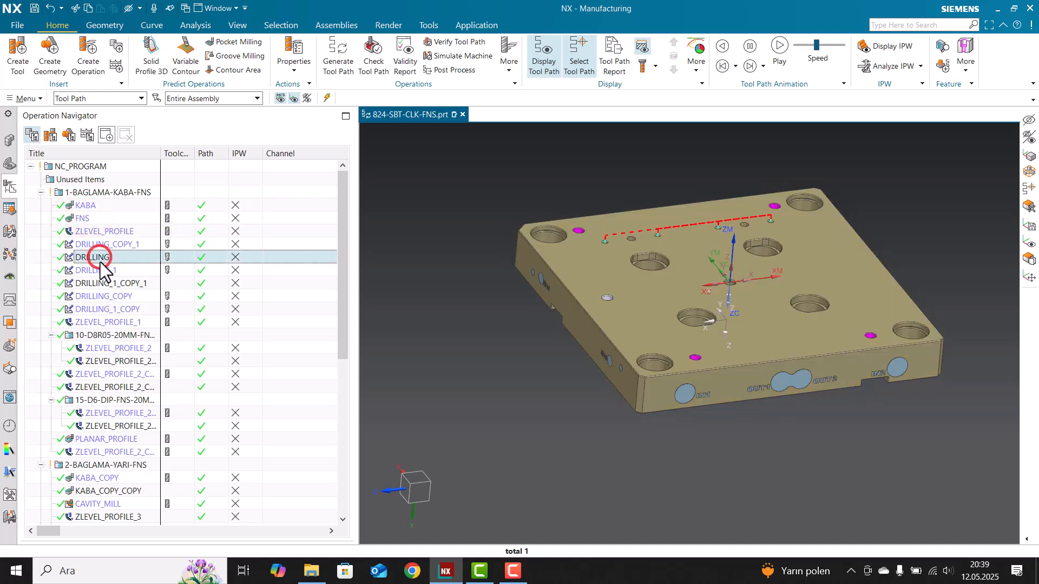
- Move the DRILLING_COPY_1 operation to the start of the 1-BAGLAMA-KABA-FNS program, ahead of KABA
left_click(94, 246)
left_click_drag(94, 247, 88, 210)
left_click(341, 312)
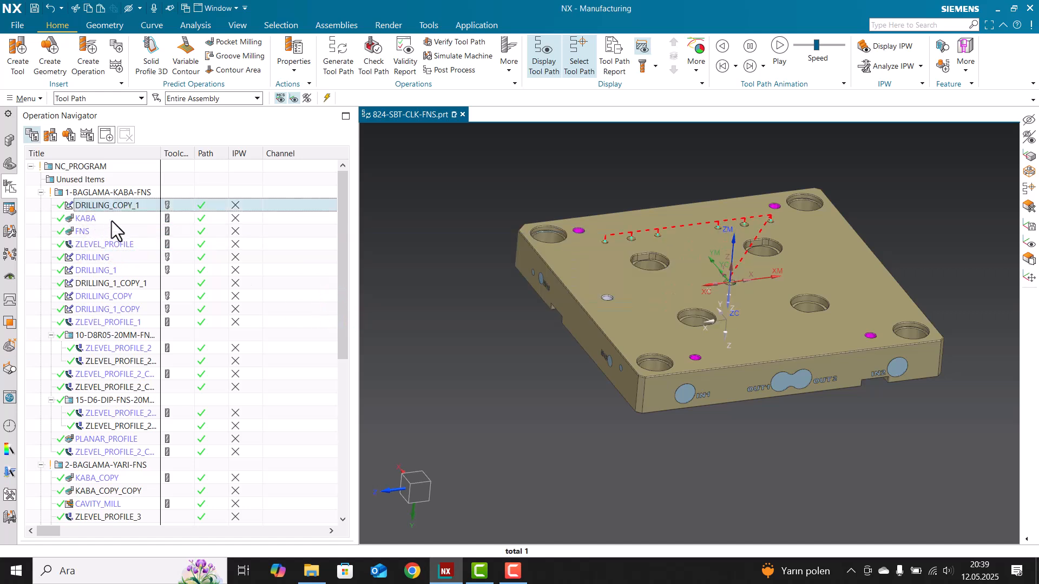
- Return the Operation Navigator to the geometry view
scroll(600, 239, "up", 10)
scroll(610, 229, "down", 11)
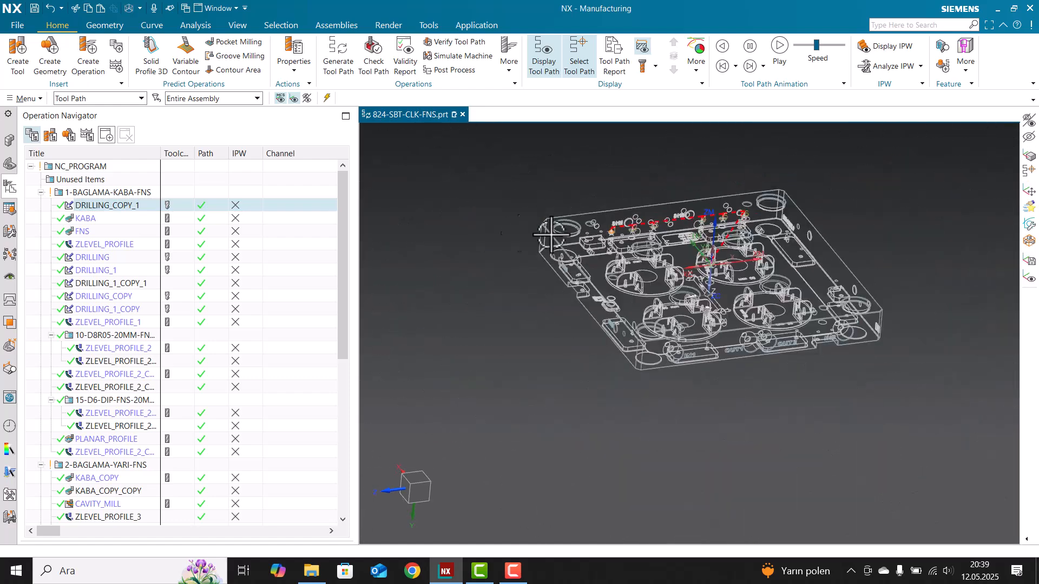
right_click(47, 232)
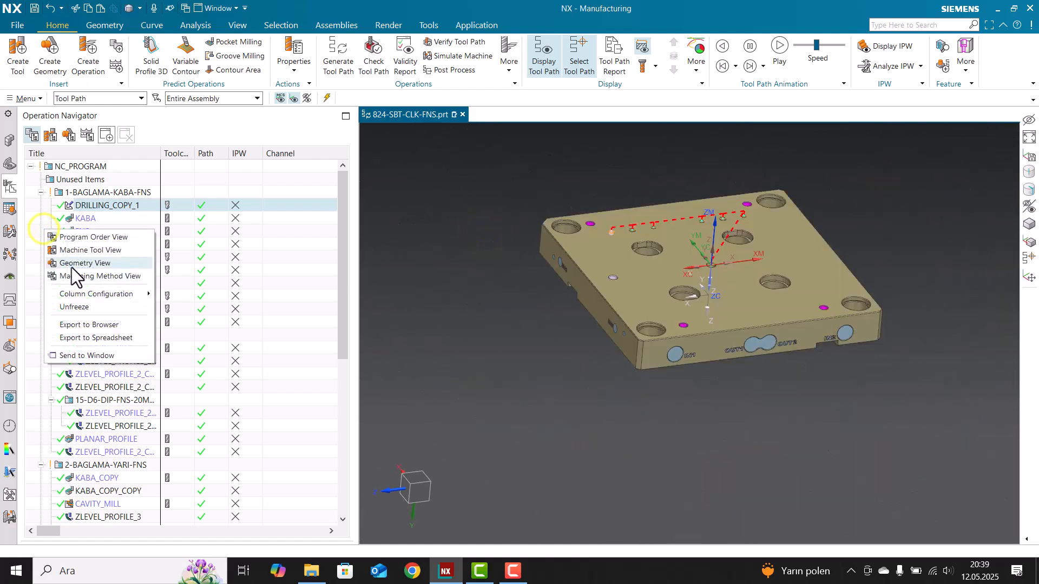
left_click(79, 264)
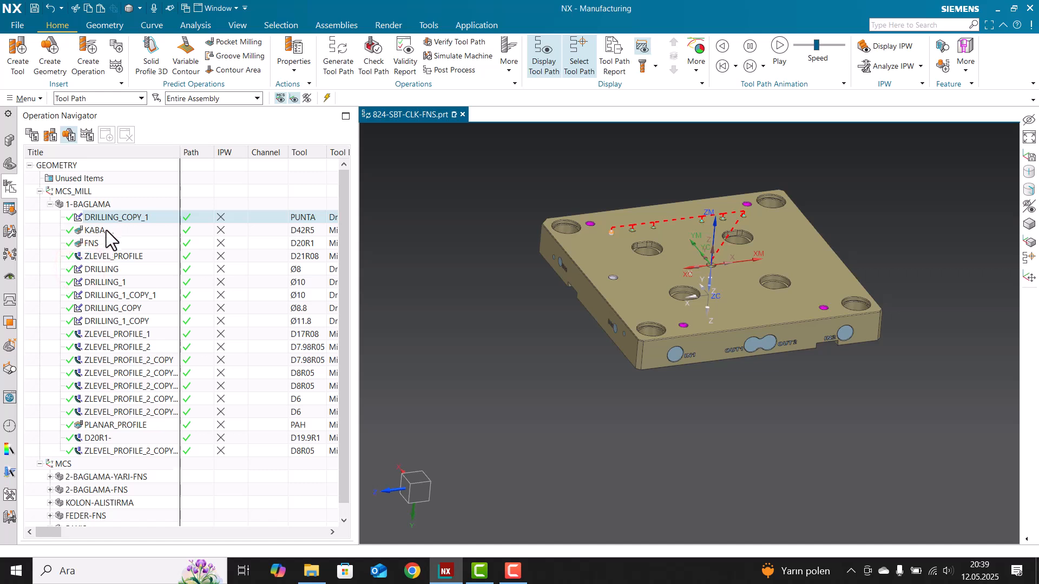
- Try to verify the 1-BAGLAMA tool paths by 3D Dynamic simulation without part or blank geometry, and leave the verification
left_click(79, 204)
right_click(82, 206)
left_click(150, 381)
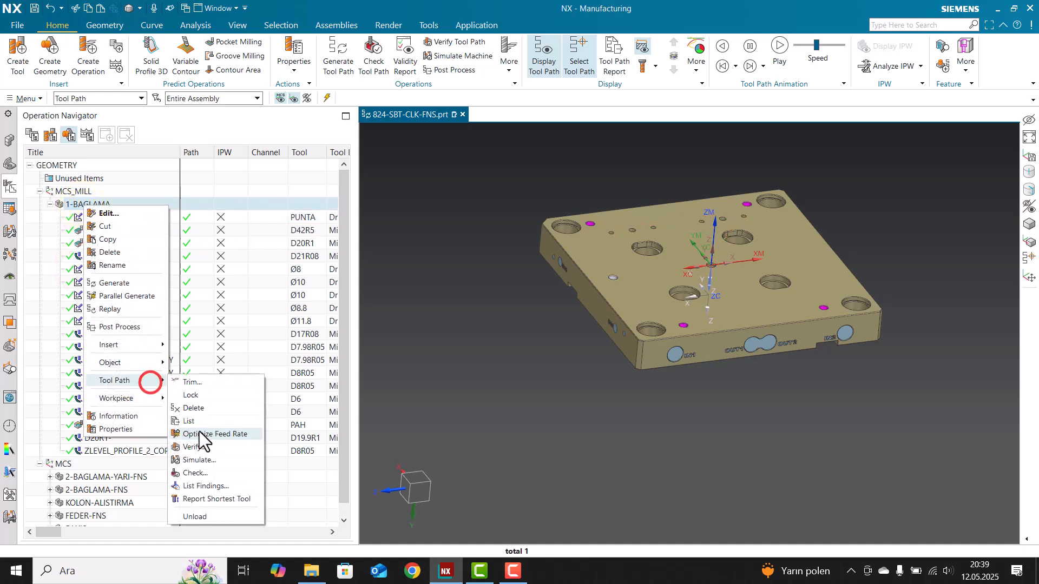
left_click(195, 446)
left_click(208, 545)
key("Return")
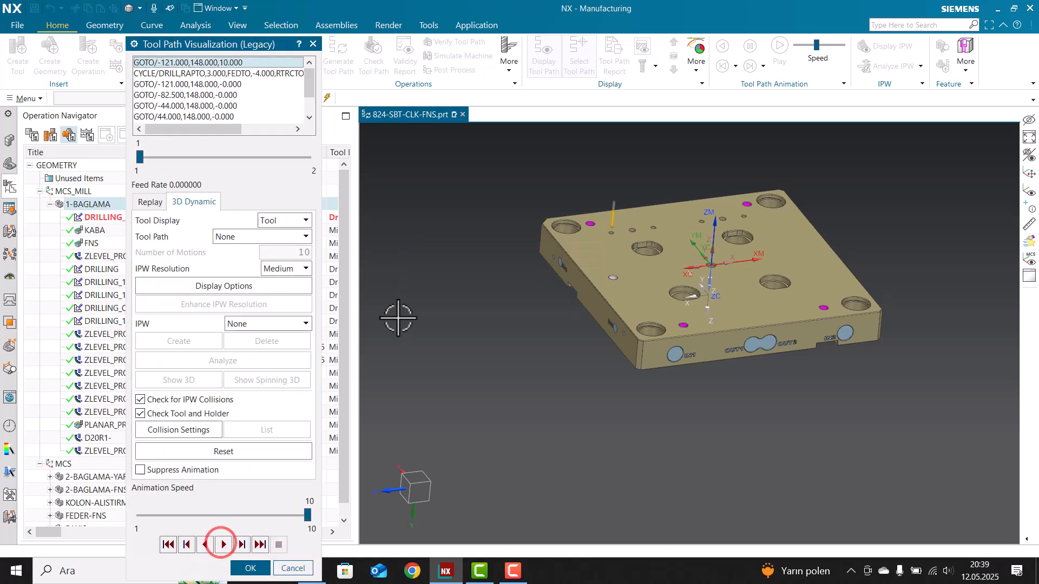
left_click(223, 545)
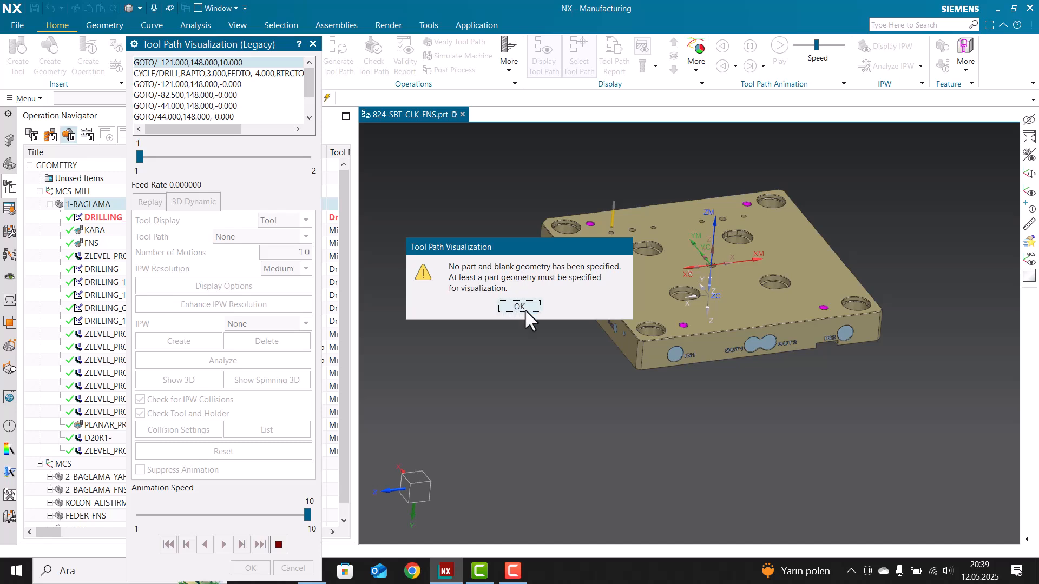
left_click(519, 307)
key("Escape")
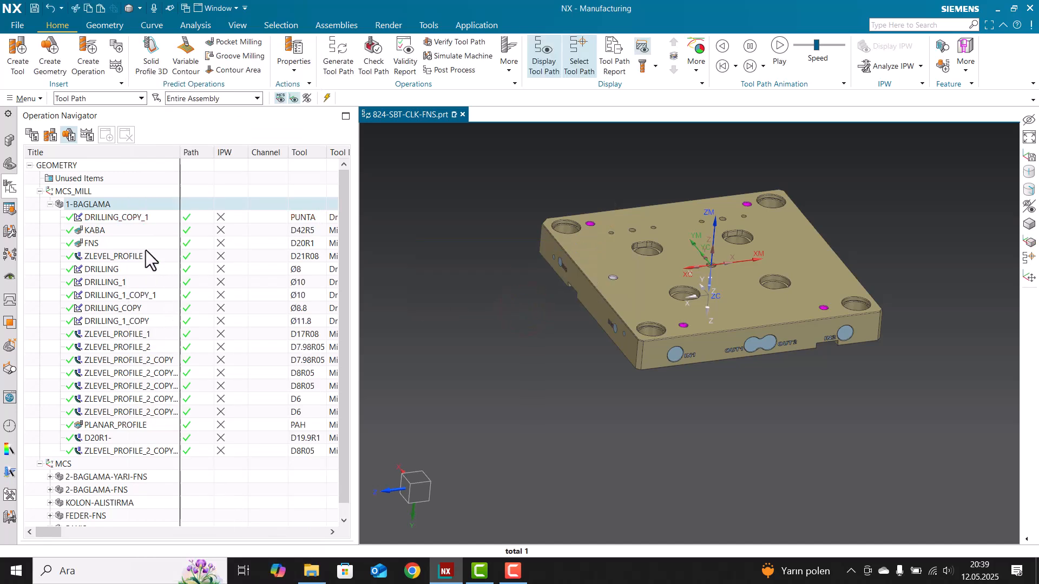
- Widen the Operation Navigator to show the full tool descriptions and display the DRILLING_COPY_1 tool path
left_click(360, 214)
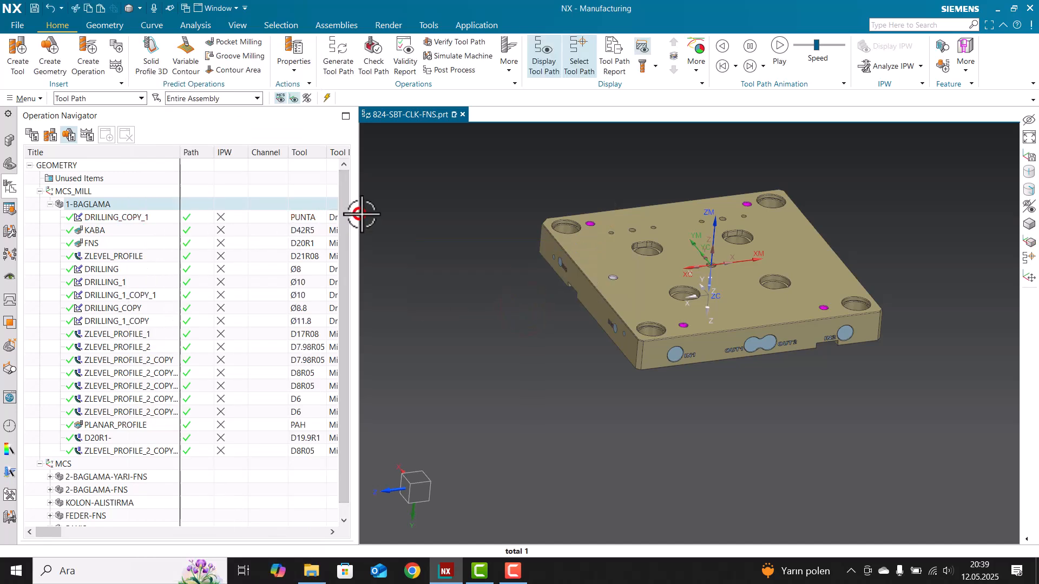
left_click_drag(357, 219, 437, 213)
left_click(230, 217)
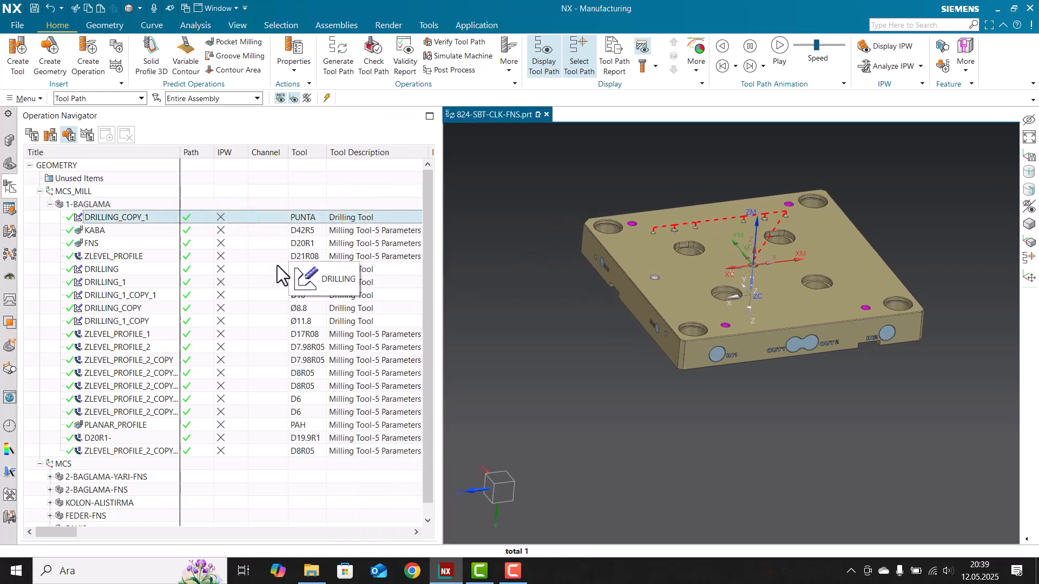
- Edit the 1-BAGLAMA workpiece and specify the mould plate body as its part geometry
left_click(103, 204)
double_click(103, 204)
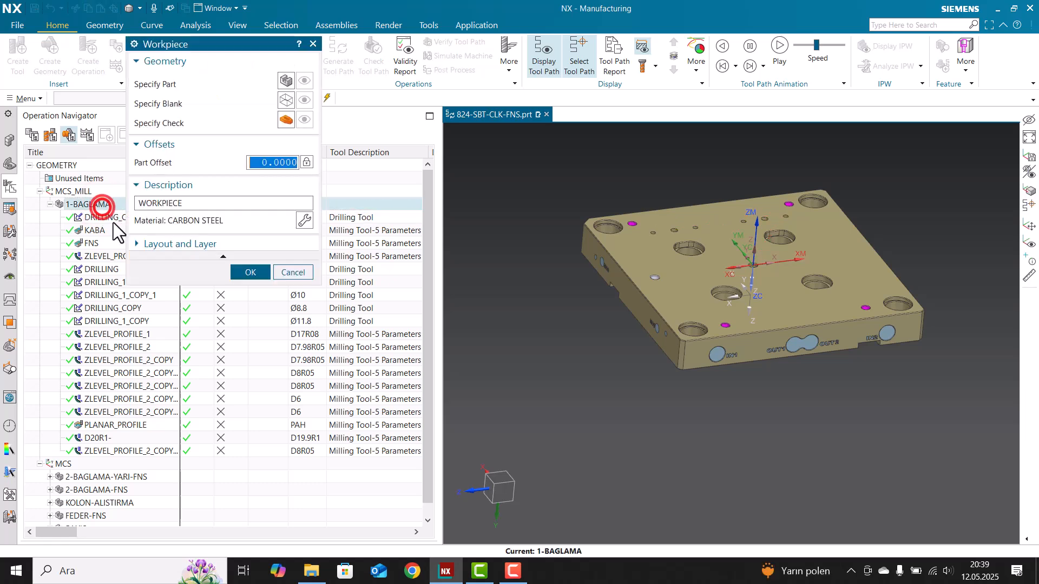
left_click(282, 85)
left_click(697, 264)
middle_click(592, 287)
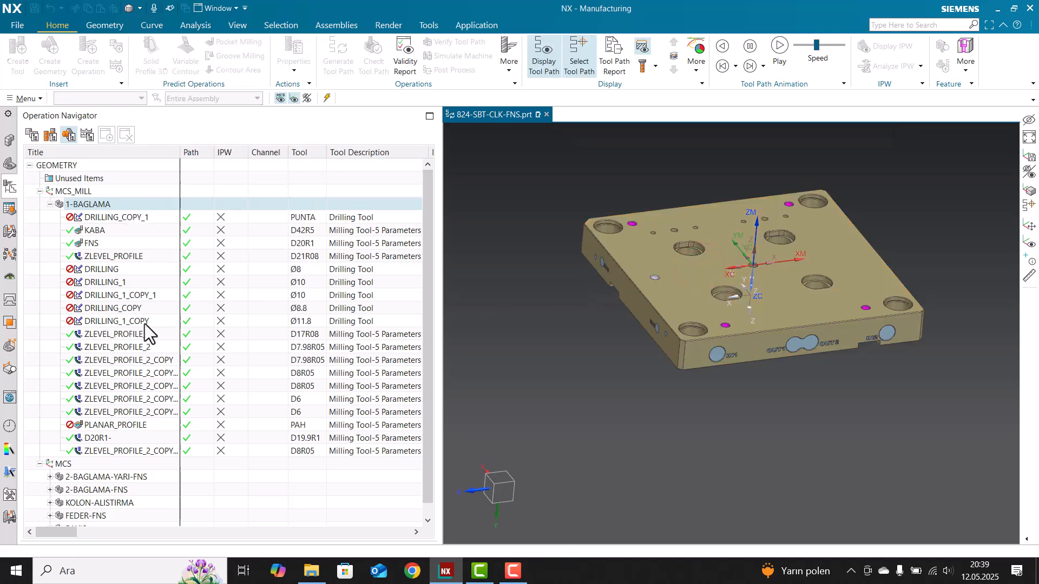
- Regenerate the tool path of the DRILLING_COPY_1 operation
middle_click(140, 338)
right_click(112, 217)
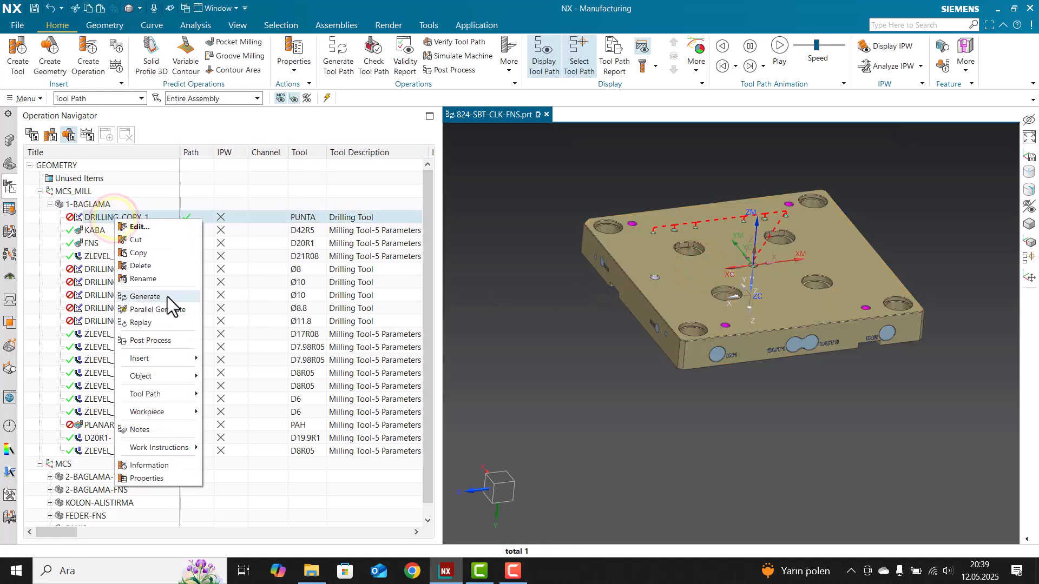
left_click(184, 299)
- Run the 3D Dynamic simulation of the 1-BAGLAMA tool paths, stop it during ZLEVEL_PROFILE_1, and close the verification
left_click(103, 205)
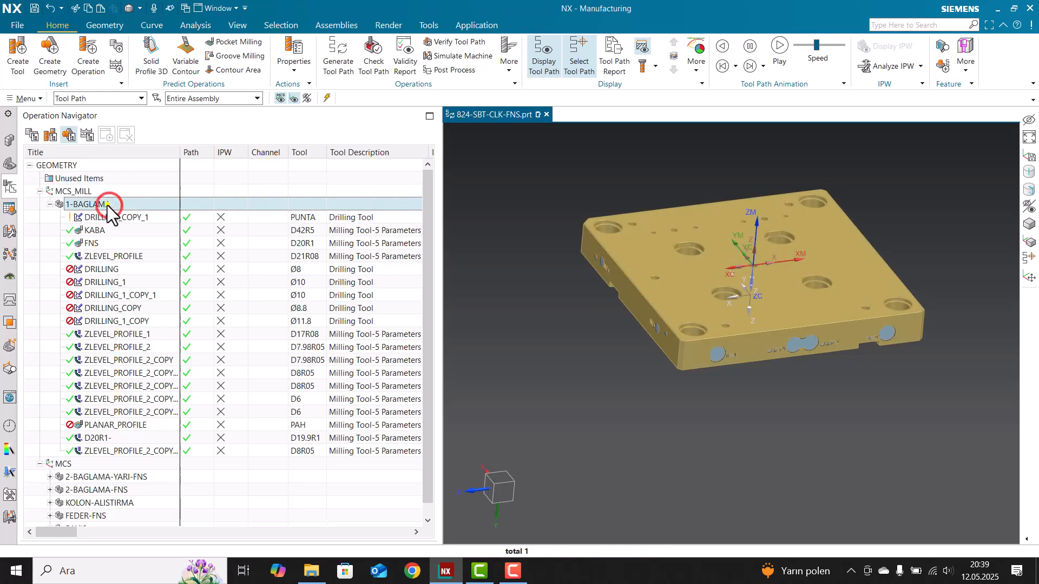
right_click(106, 205)
left_click(155, 380)
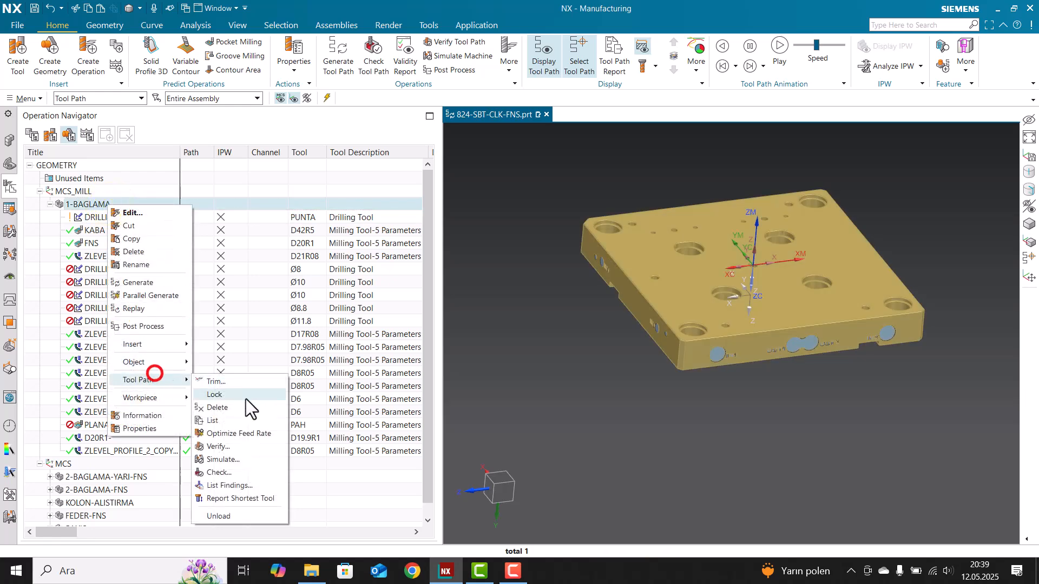
left_click(225, 448)
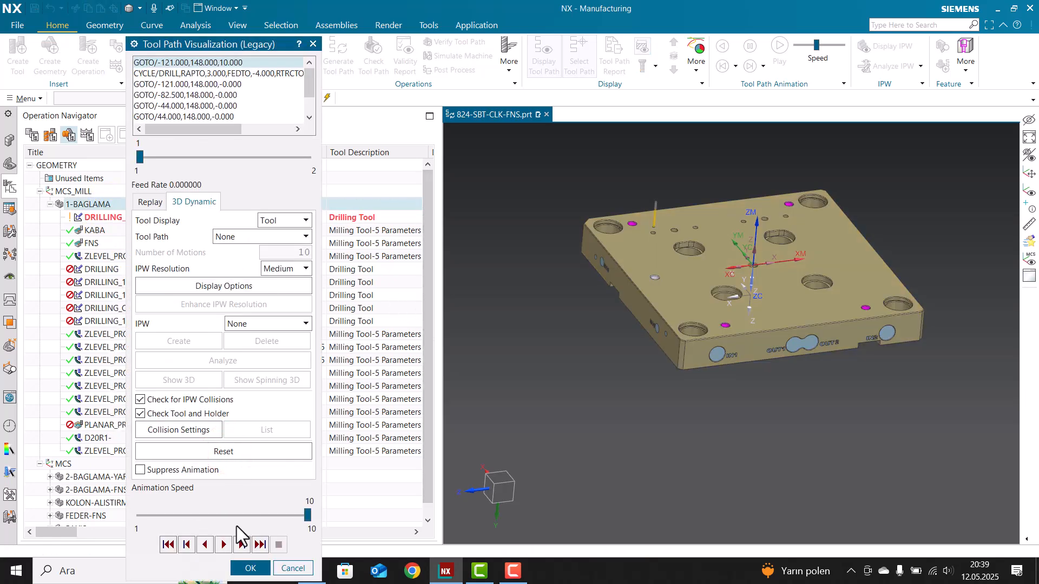
left_click(224, 544)
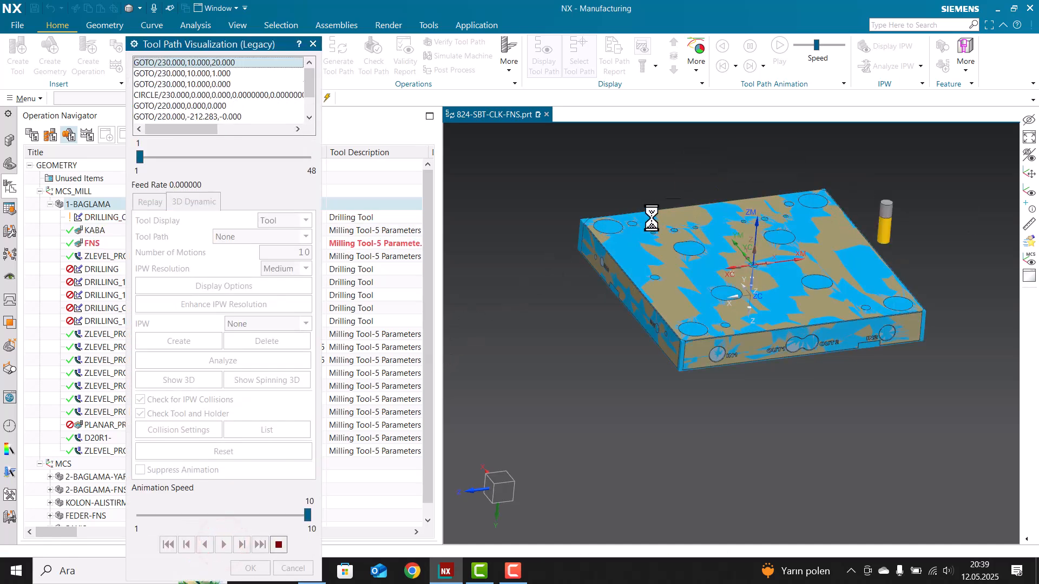
scroll(662, 234, "up", 5)
scroll(640, 262, "down", 5)
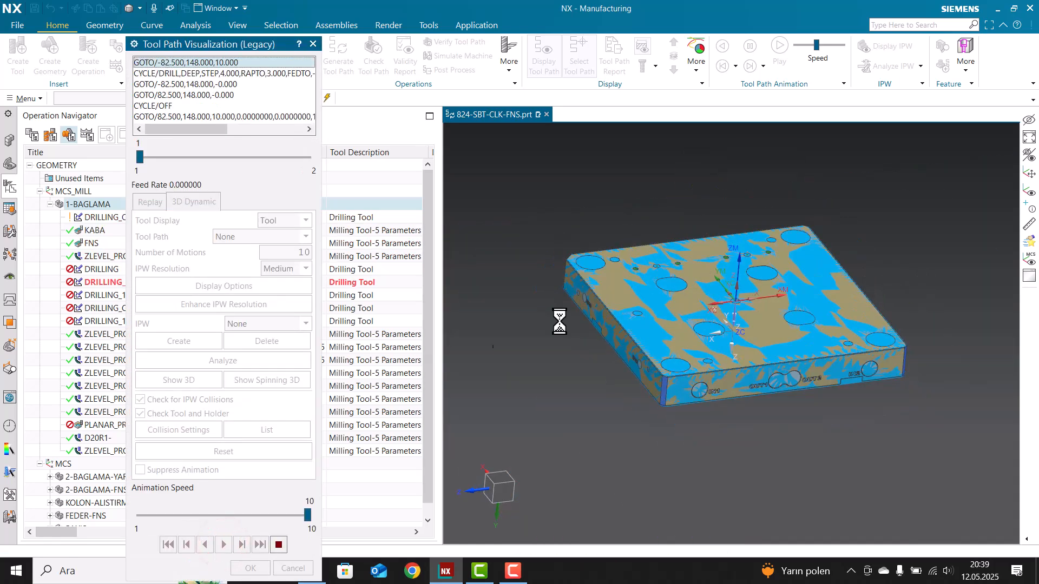
left_click(277, 544)
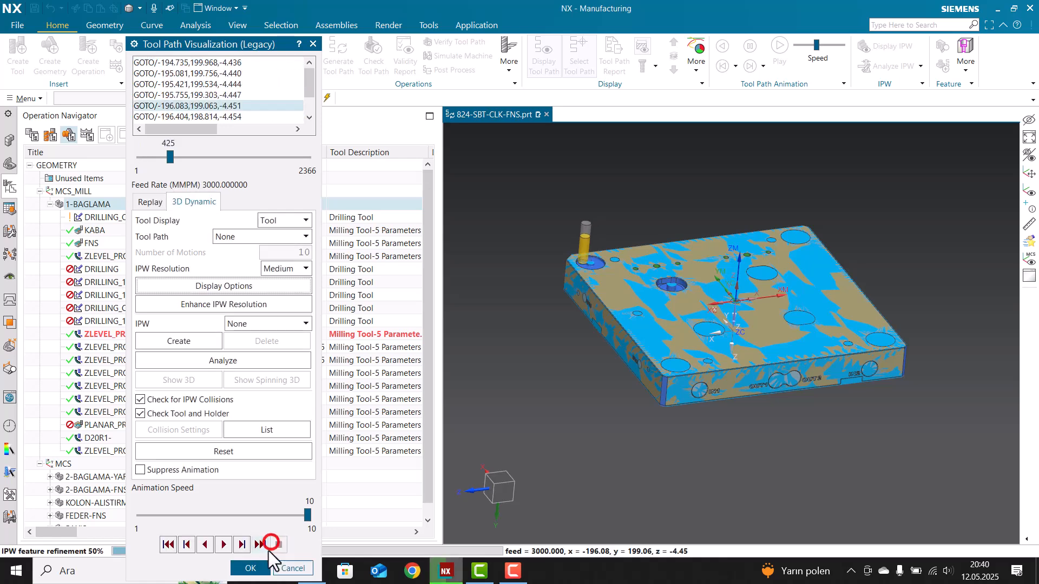
left_click(250, 568)
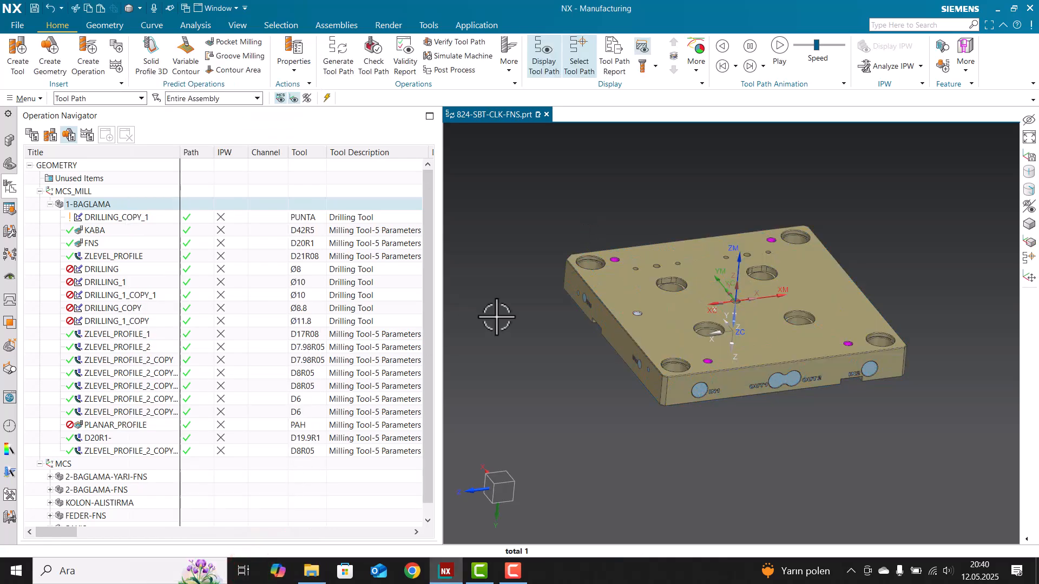
- Widen the Operation Navigator to review the operation descriptions, narrow it again, and display the KABA and DRILLING_COPY_1 tool paths
double_click(441, 263)
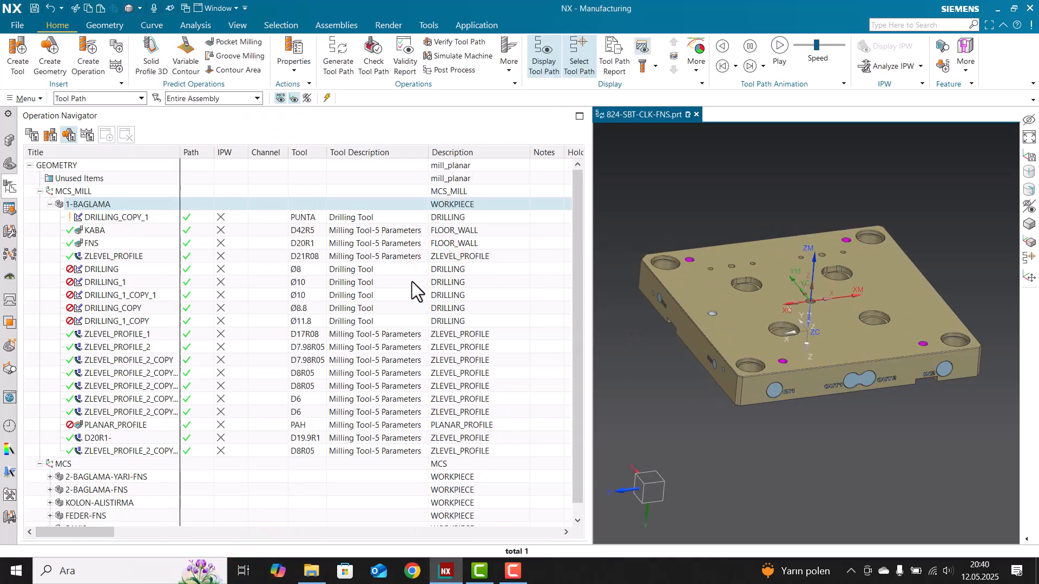
left_click_drag(590, 265, 440, 319)
left_click(111, 231)
left_click(108, 218)
- Start the 3D Dynamic verification of 1-BAGLAMA at animation speed 9, using a Bounding Block with zero offsets as blank
right_click(86, 206)
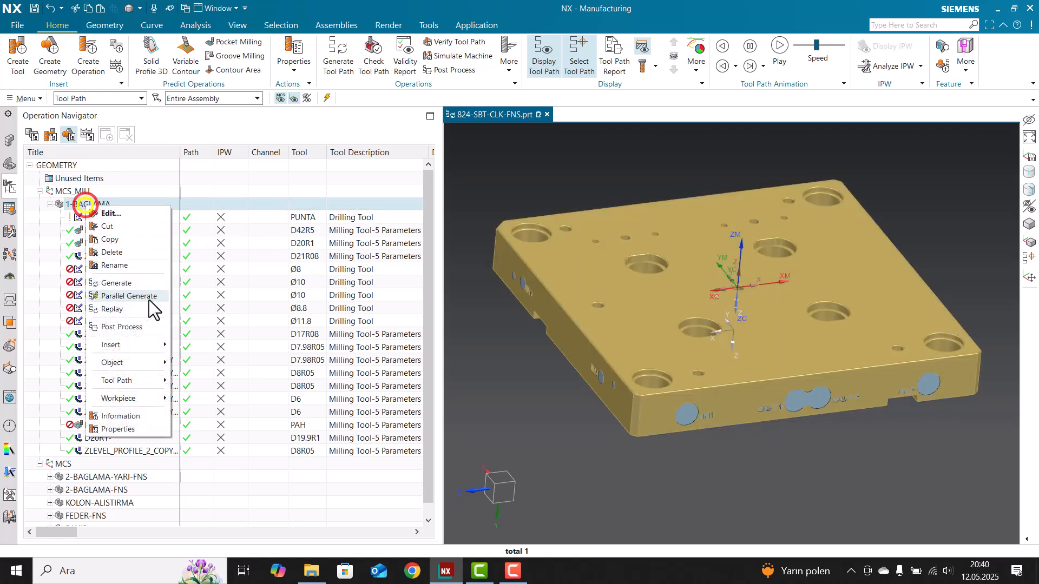
left_click(135, 381)
left_click(218, 447)
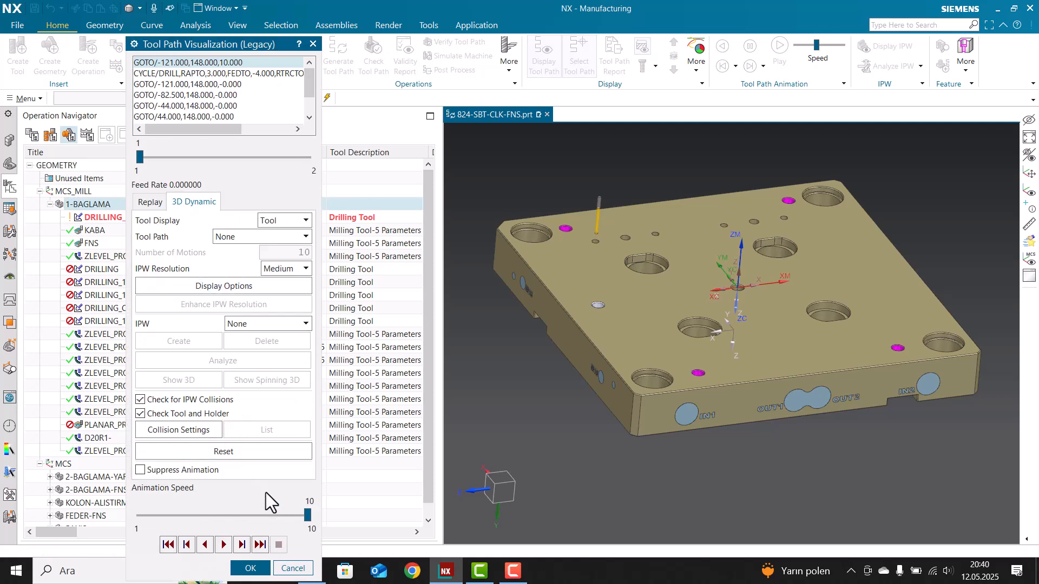
left_click(277, 514)
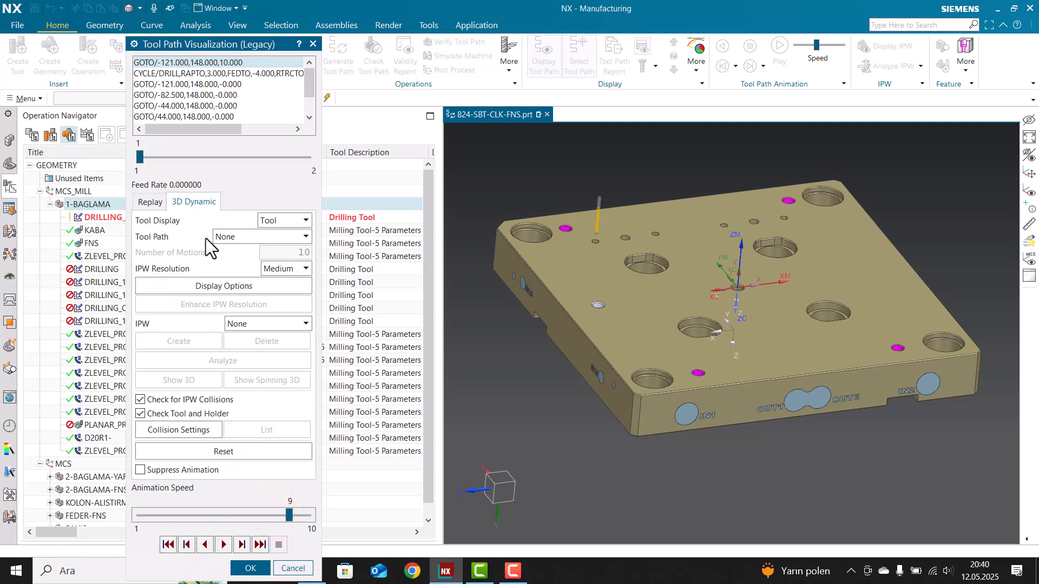
left_click(224, 544)
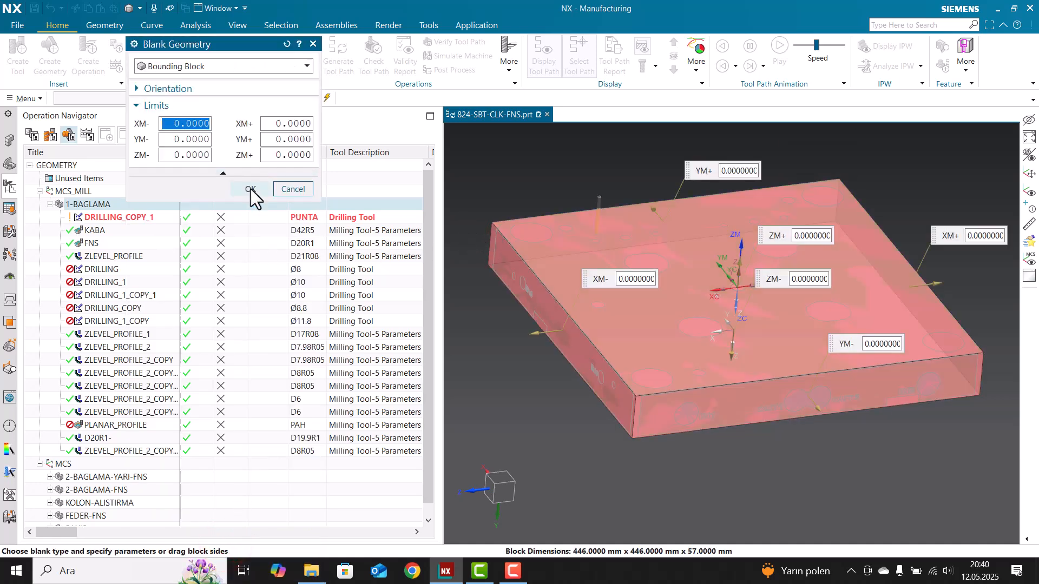
left_click(250, 189)
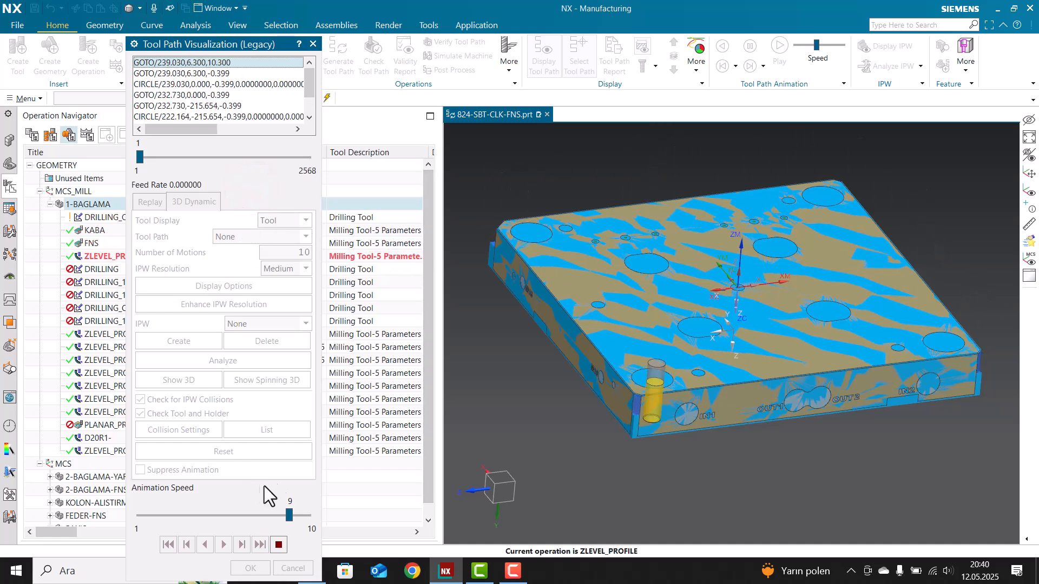
- Raise the animation speed to 10, return it to 9, and stop the simulation during ZLEVEL_PROFILE_1
left_click_drag(289, 515, 309, 517)
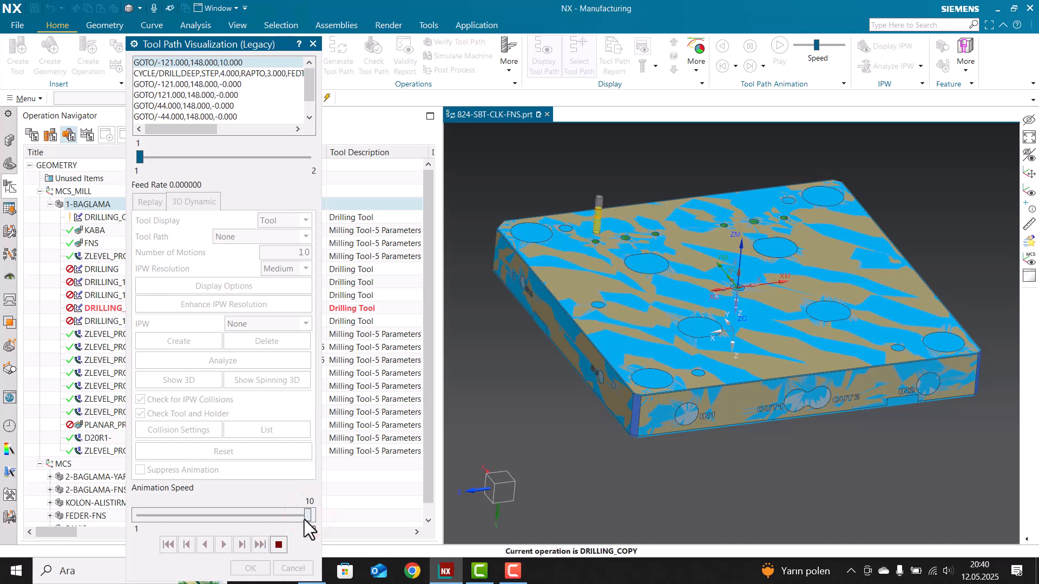
left_click(283, 514)
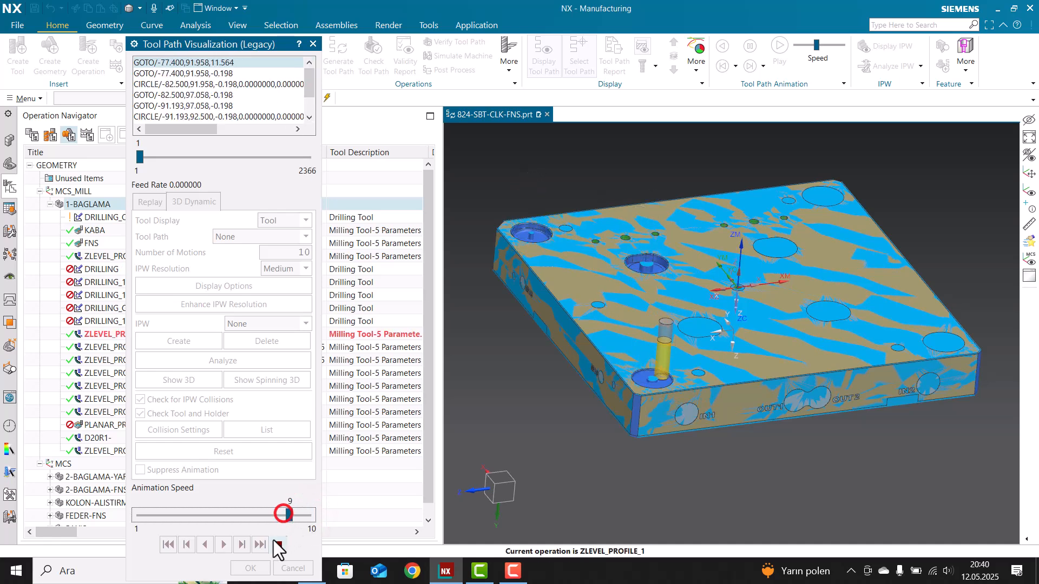
left_click(279, 544)
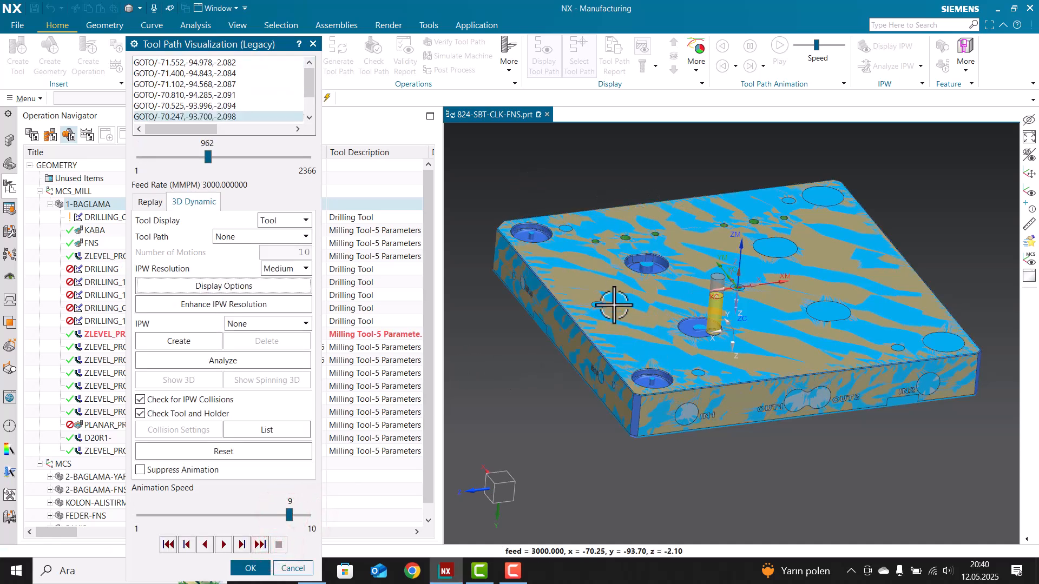
- Analyze the simulated workpiece and measure the remaining stock on the wall and floor edge of the corner pocket near IN1
scroll(622, 387, "up", 5)
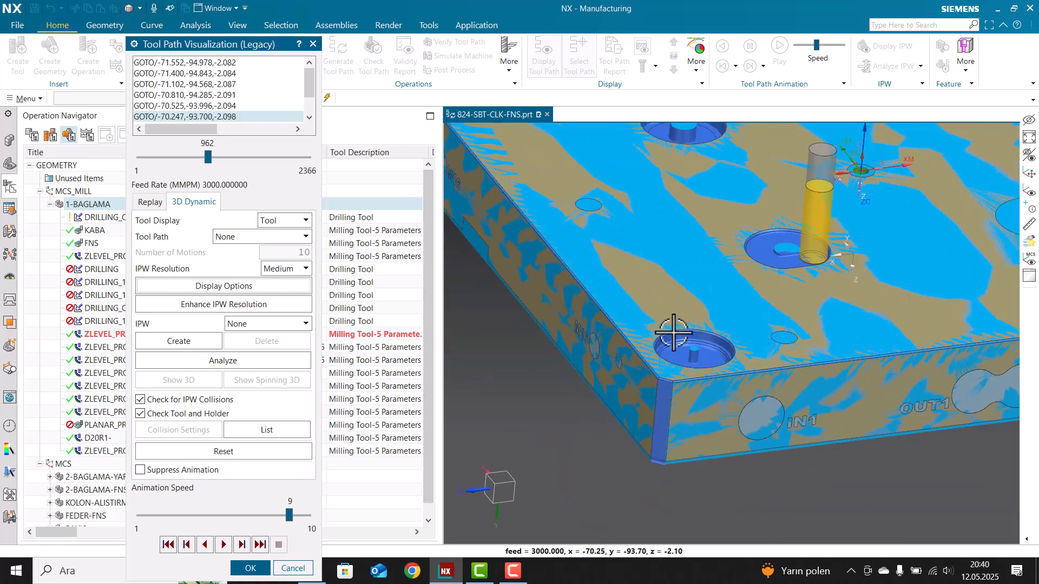
scroll(674, 332, "up", 3)
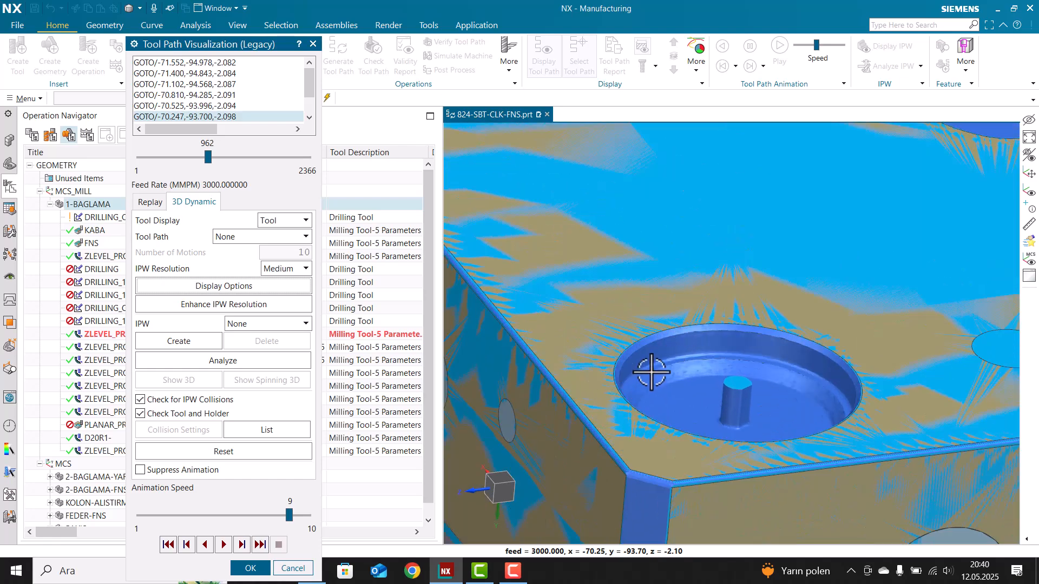
left_click(230, 363)
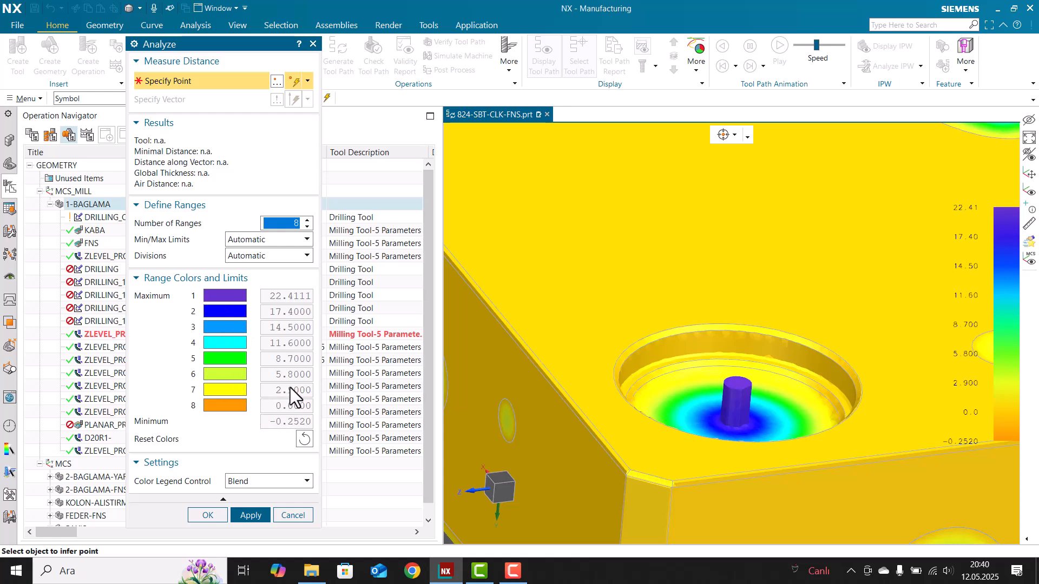
scroll(647, 352, "up", 3)
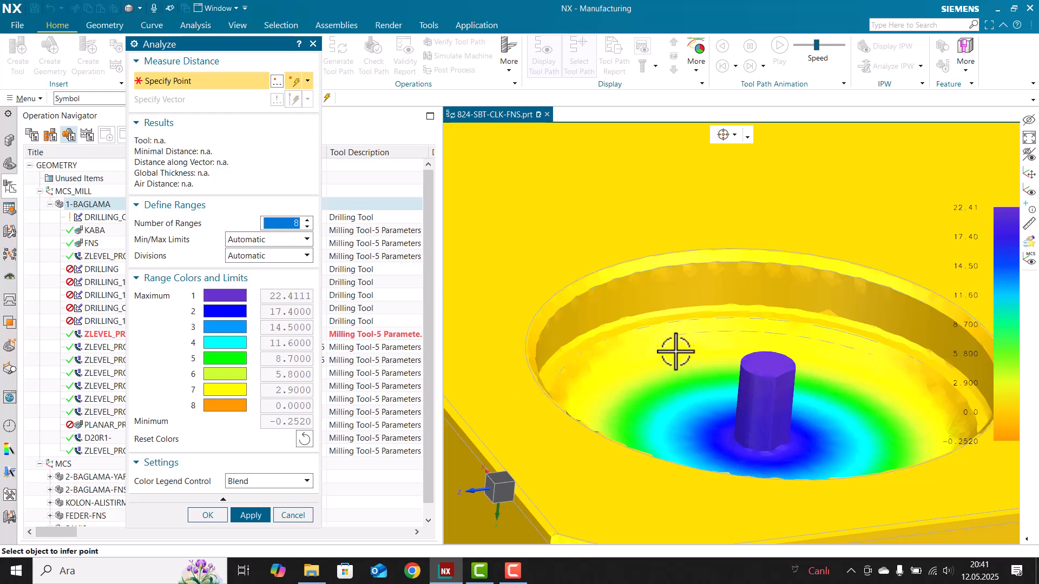
left_click(623, 305)
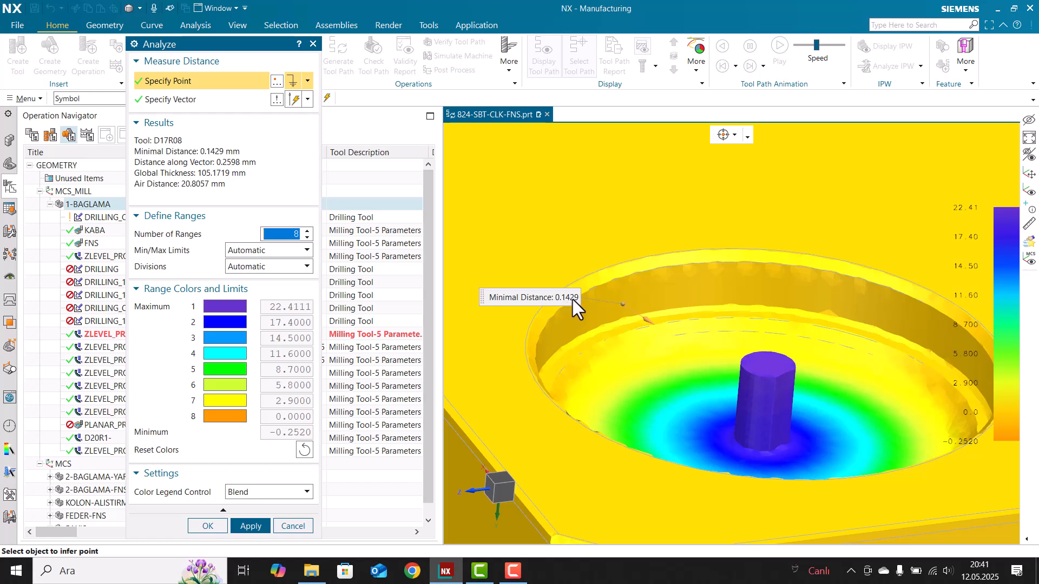
scroll(658, 340, "up", 5)
left_click(676, 295)
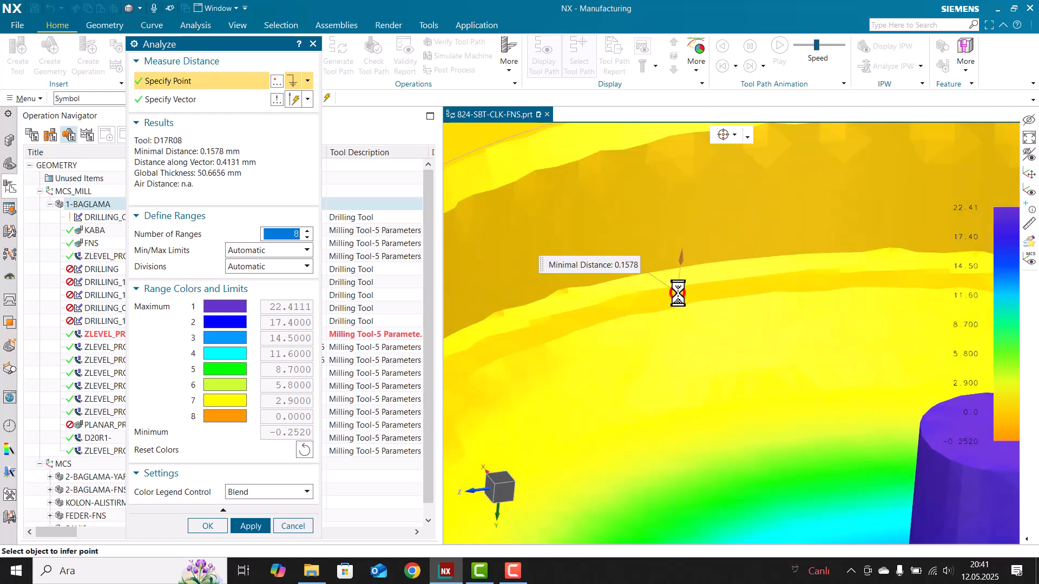
scroll(639, 294, "down", 7)
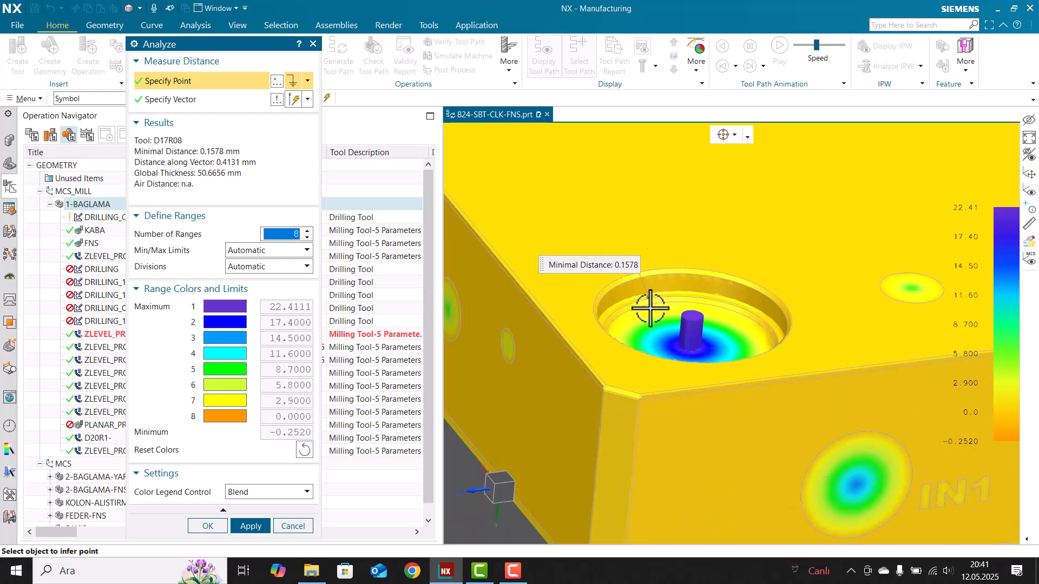
- Measure the remaining stock on the plate's top face and in the IN1 side hole
scroll(698, 282, "down", 3)
left_click(660, 223)
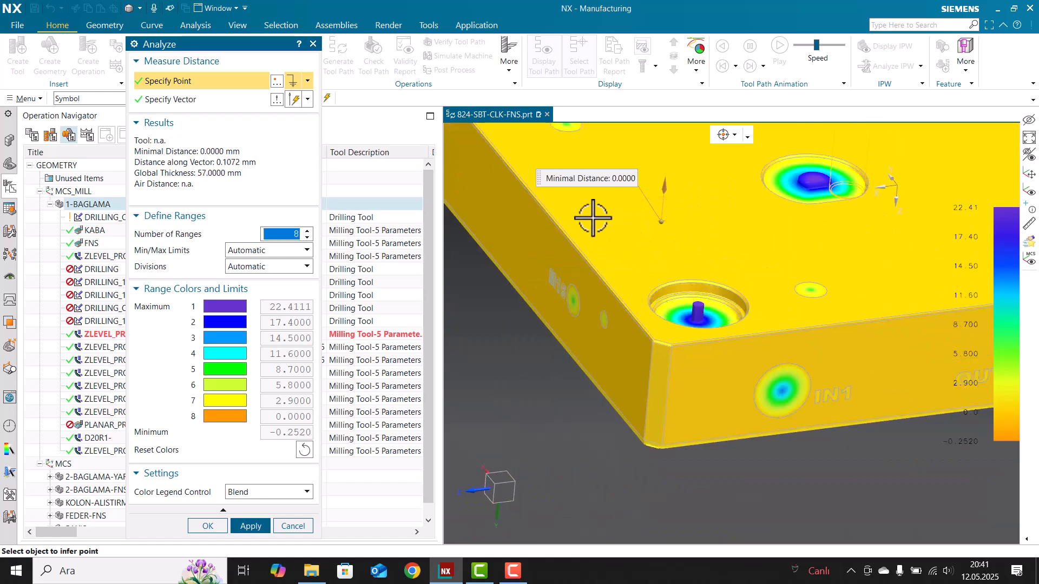
scroll(677, 307, "up", 3)
scroll(679, 302, "down", 1)
left_click(860, 417)
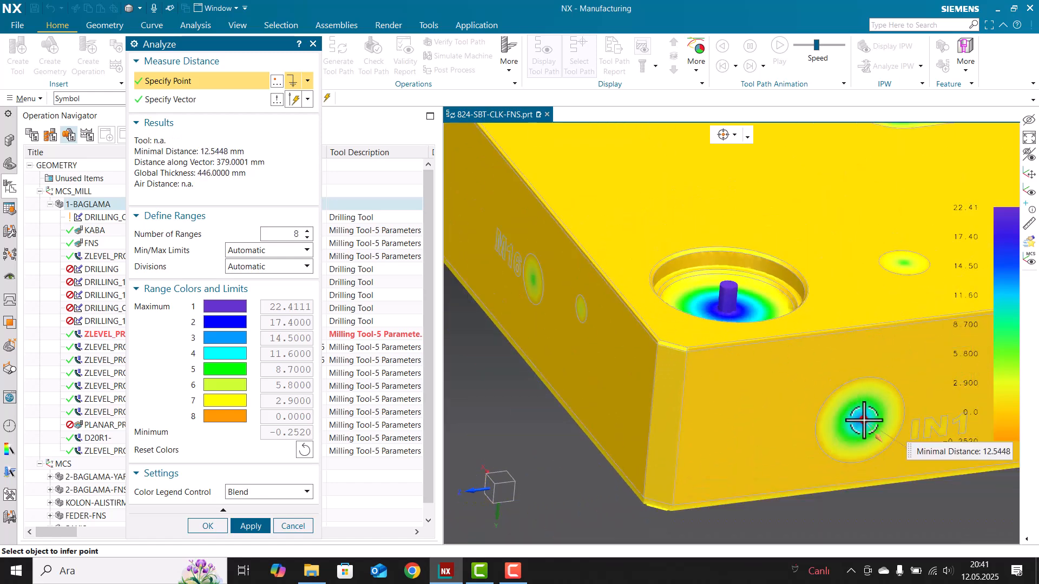
scroll(725, 383, "up", 4)
scroll(781, 391, "down", 6)
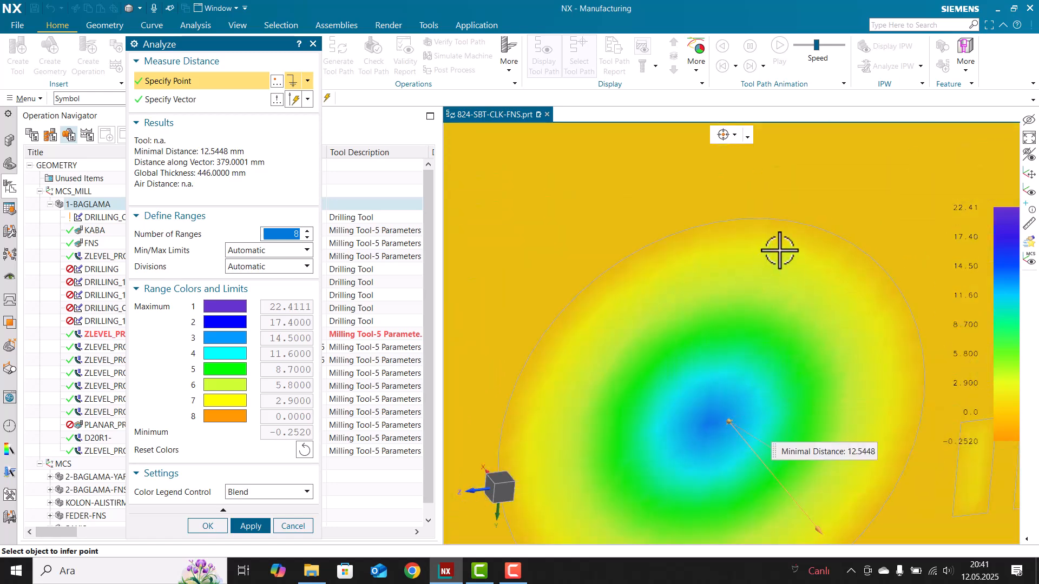
scroll(677, 193, "up", 7)
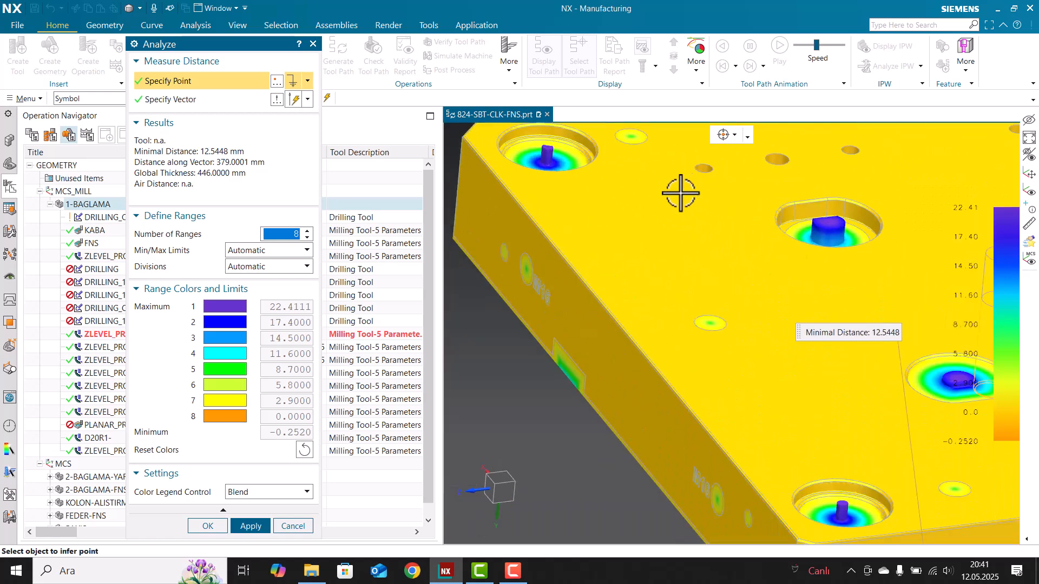
- Measure the remaining stock in another corner pocket and at several points along the wall of the flat-sided inner pocket
left_click(649, 139)
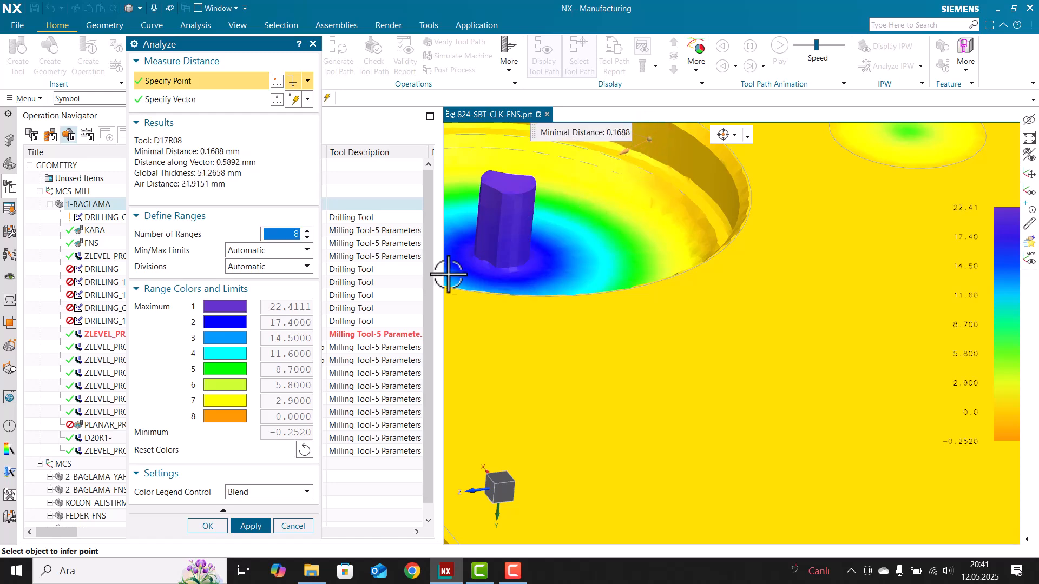
scroll(487, 257, "down", 7)
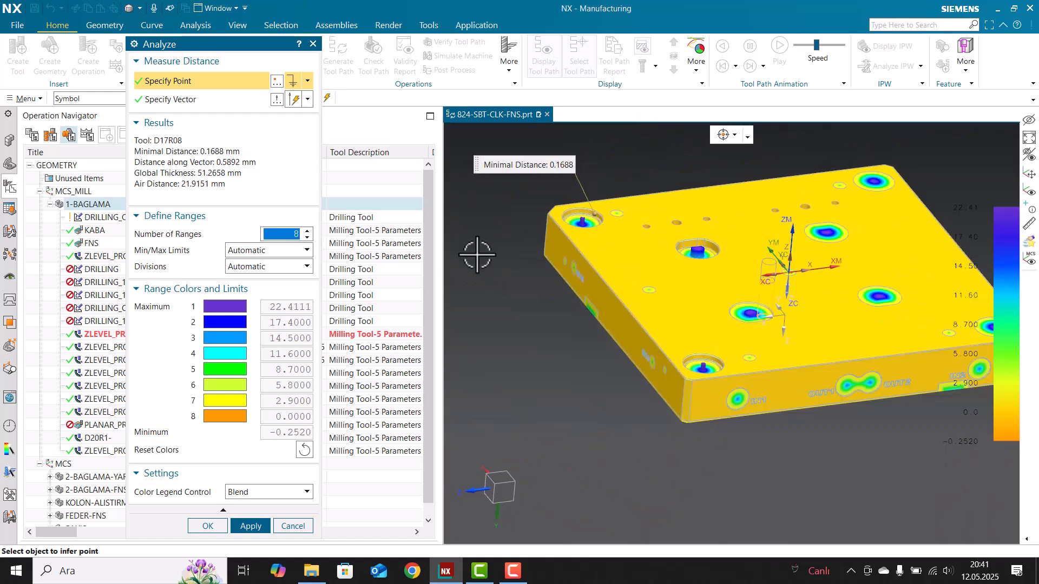
scroll(697, 241, "up", 6)
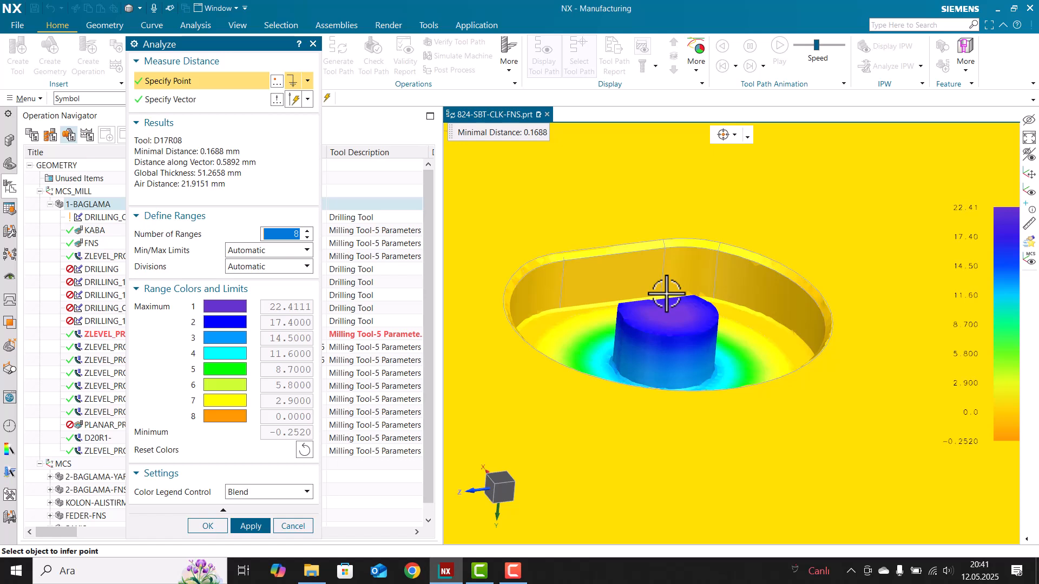
left_click(680, 270)
left_click(709, 279)
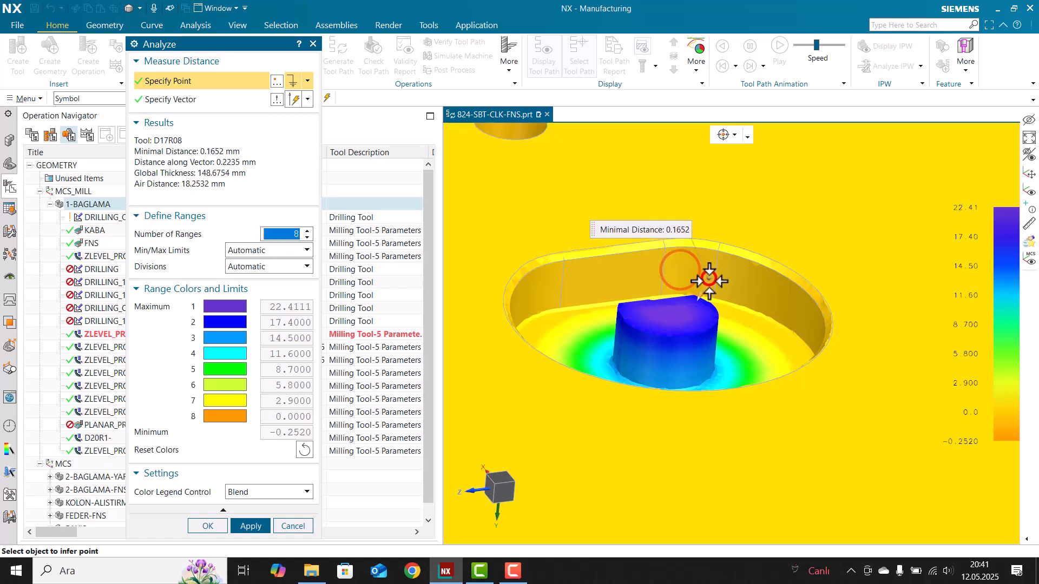
left_click(727, 289)
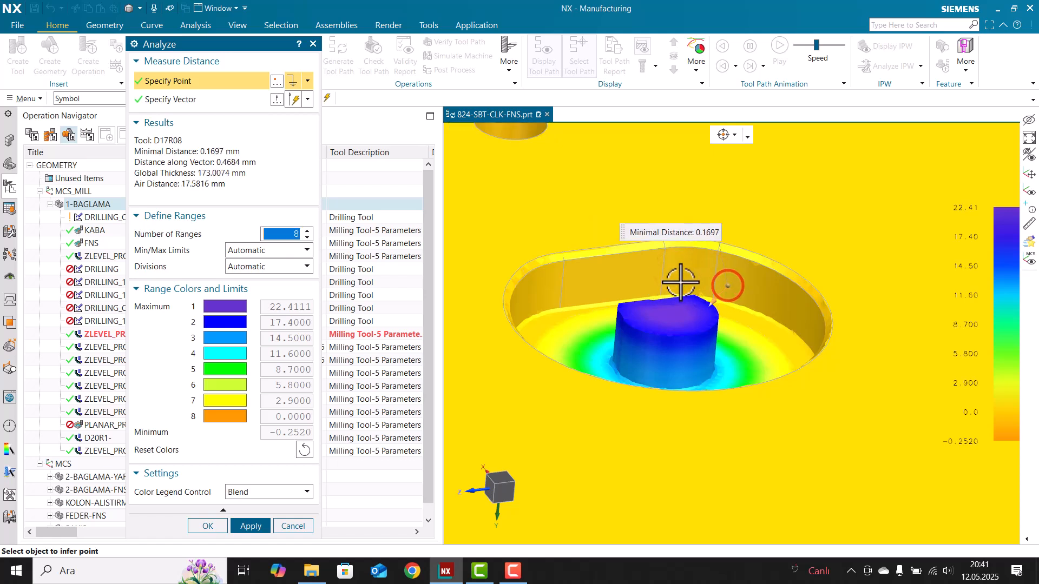
left_click(609, 283)
left_click(542, 299)
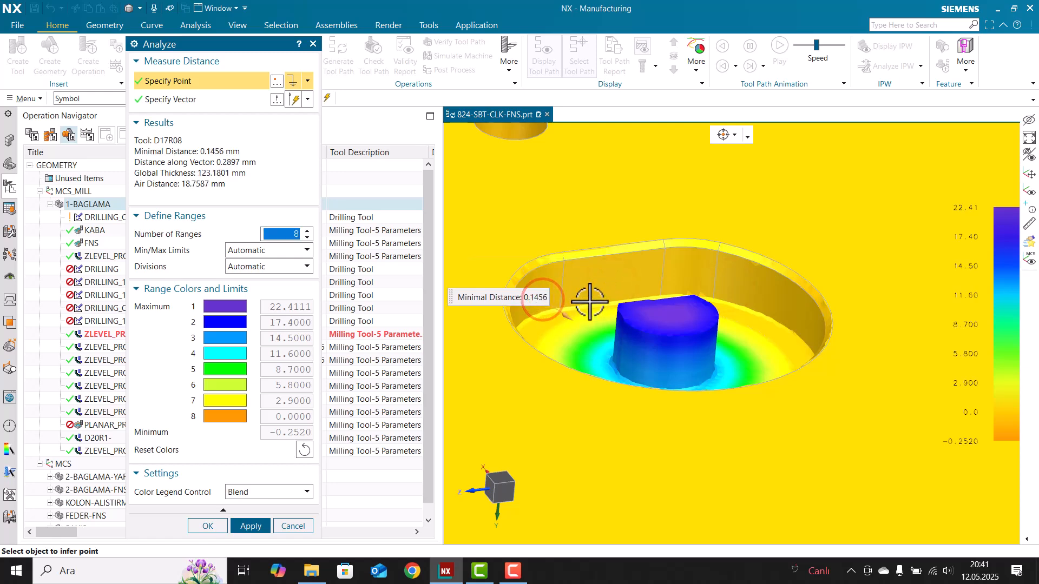
scroll(590, 303, "down", 5)
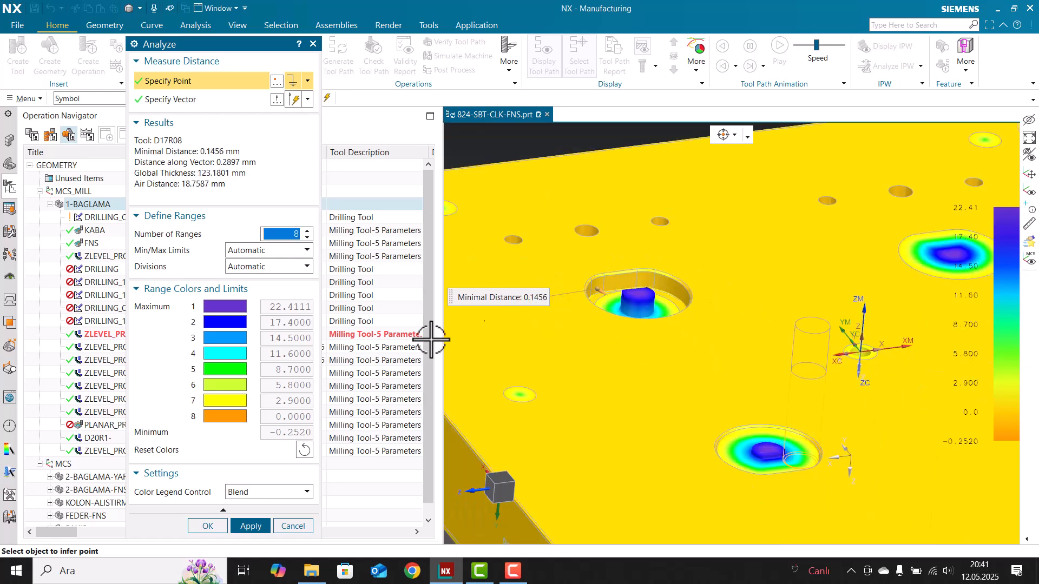
- Keep the colour legend on Blend, finish the thickness analysis, and close the tool path verification
left_click(246, 495)
left_click(268, 491)
scroll(717, 302, "down", 5)
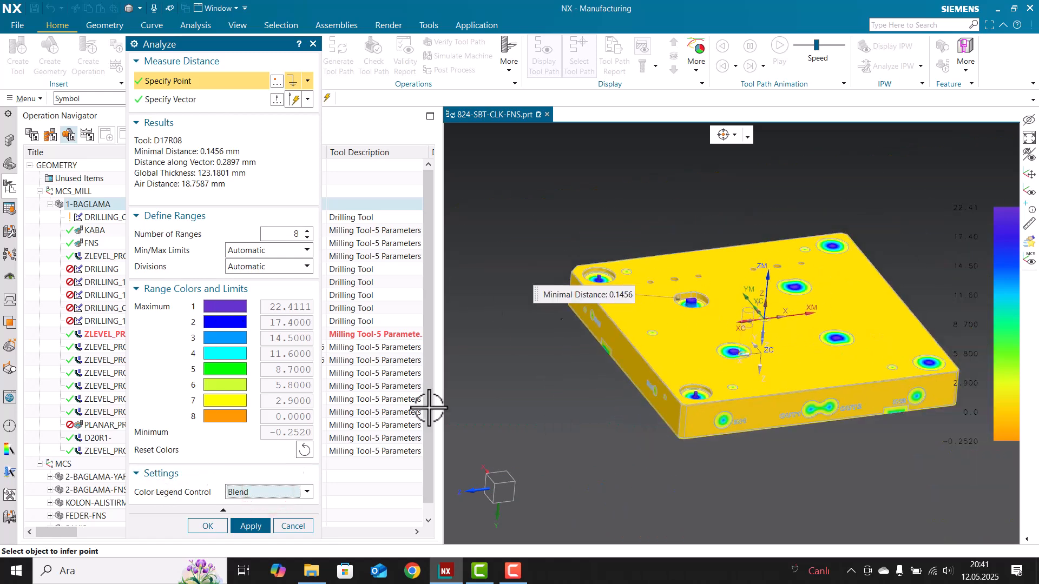
left_click(193, 526)
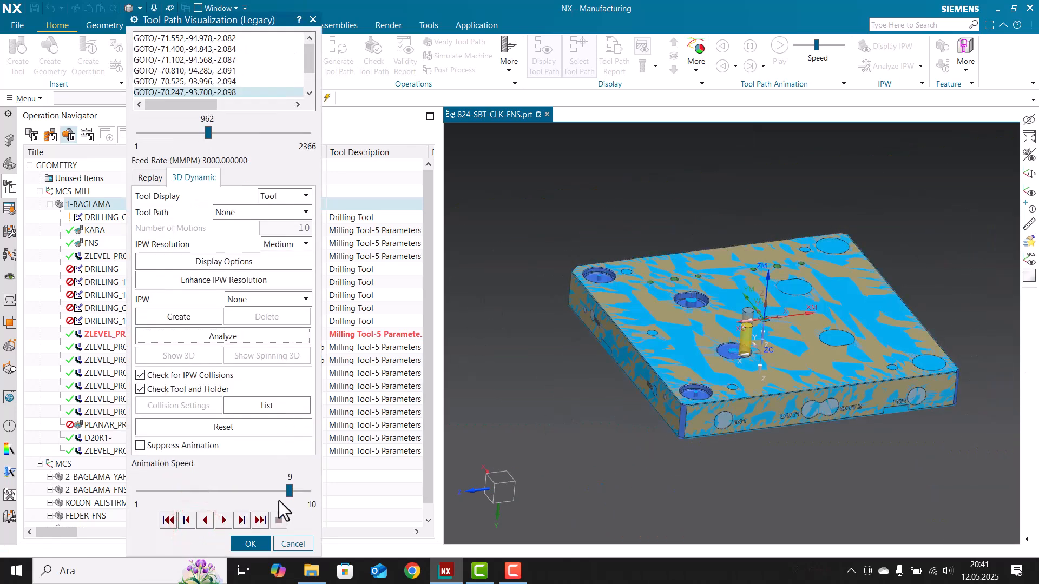
left_click(242, 543)
- Turn the mould plate over to examine the opposite face with the four round green areas
middle_click_drag(550, 364, 526, 243)
scroll(525, 245, "down", 1)
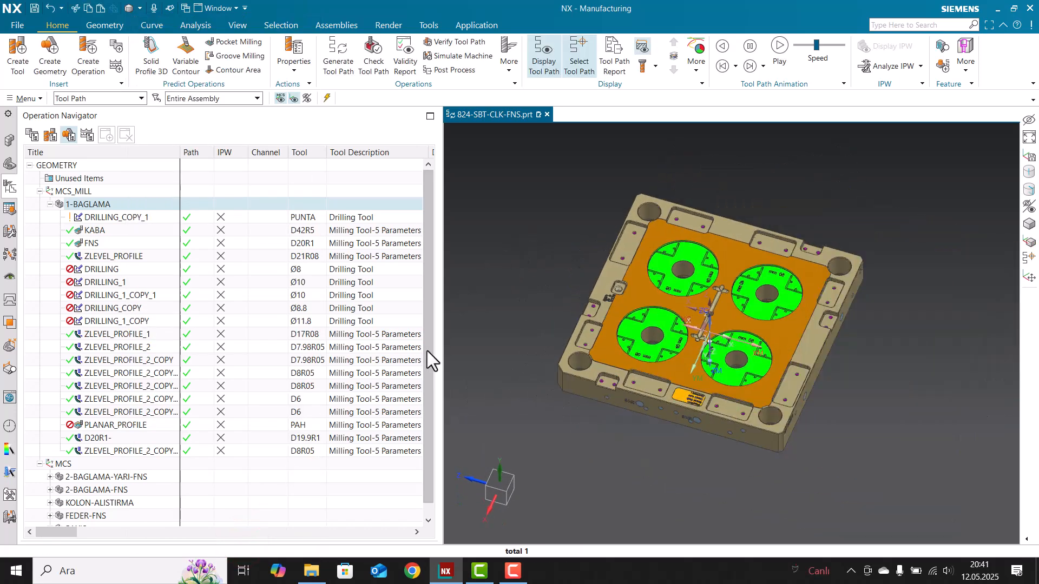
middle_click_drag(593, 342, 656, 309)
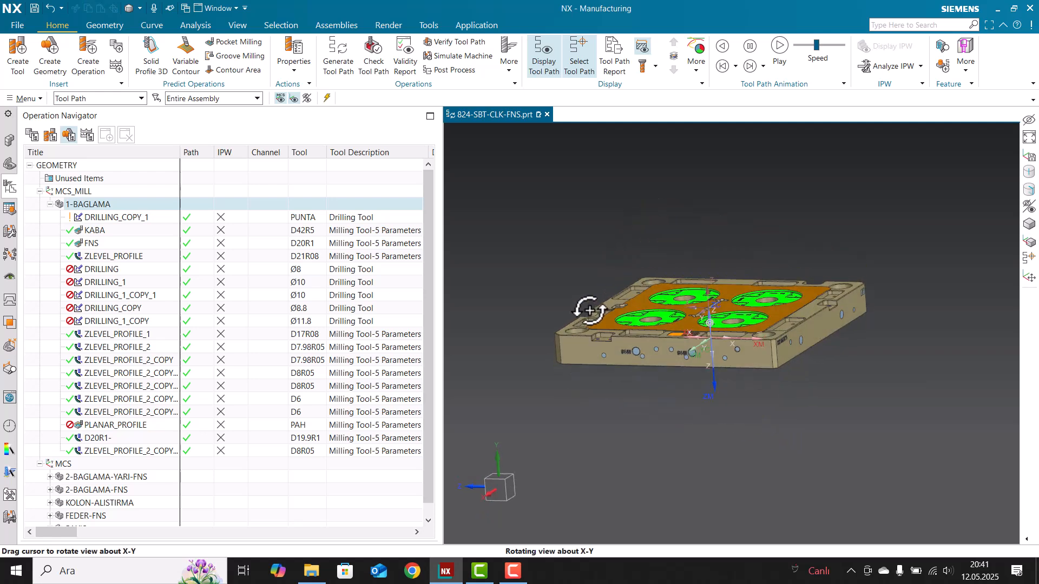
middle_click_drag(587, 316, 627, 357)
scroll(626, 357, "up", 2)
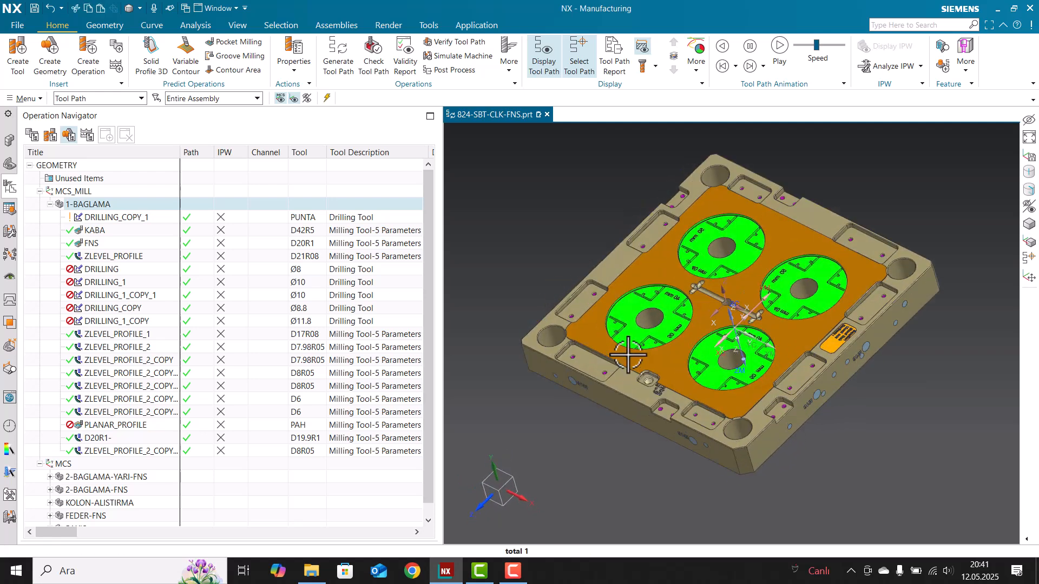